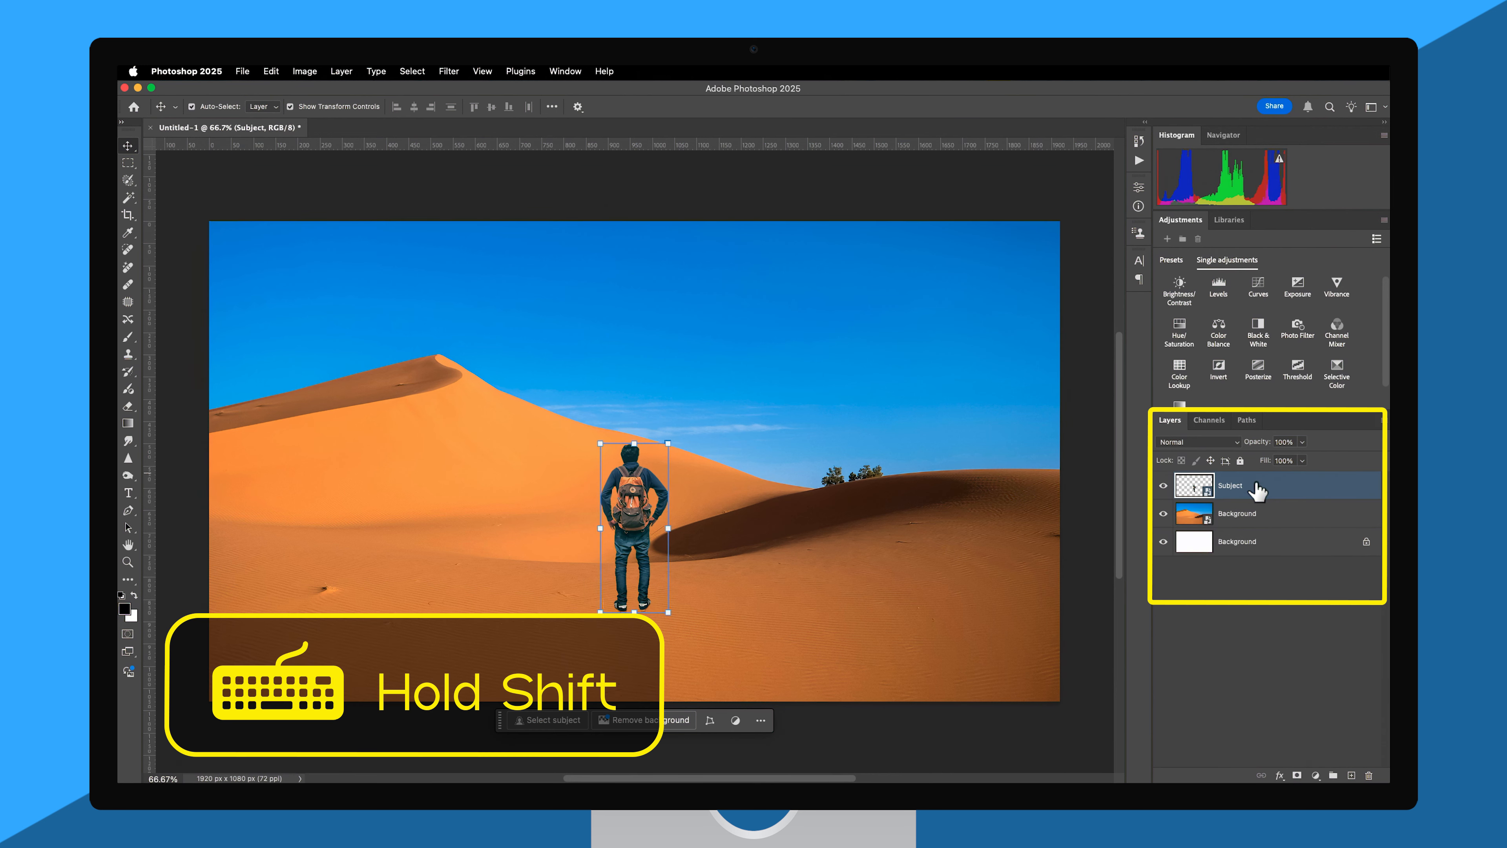
Step: Group the Subject layer with the desert Background layer and expand the new group
shift+click(1256, 514)
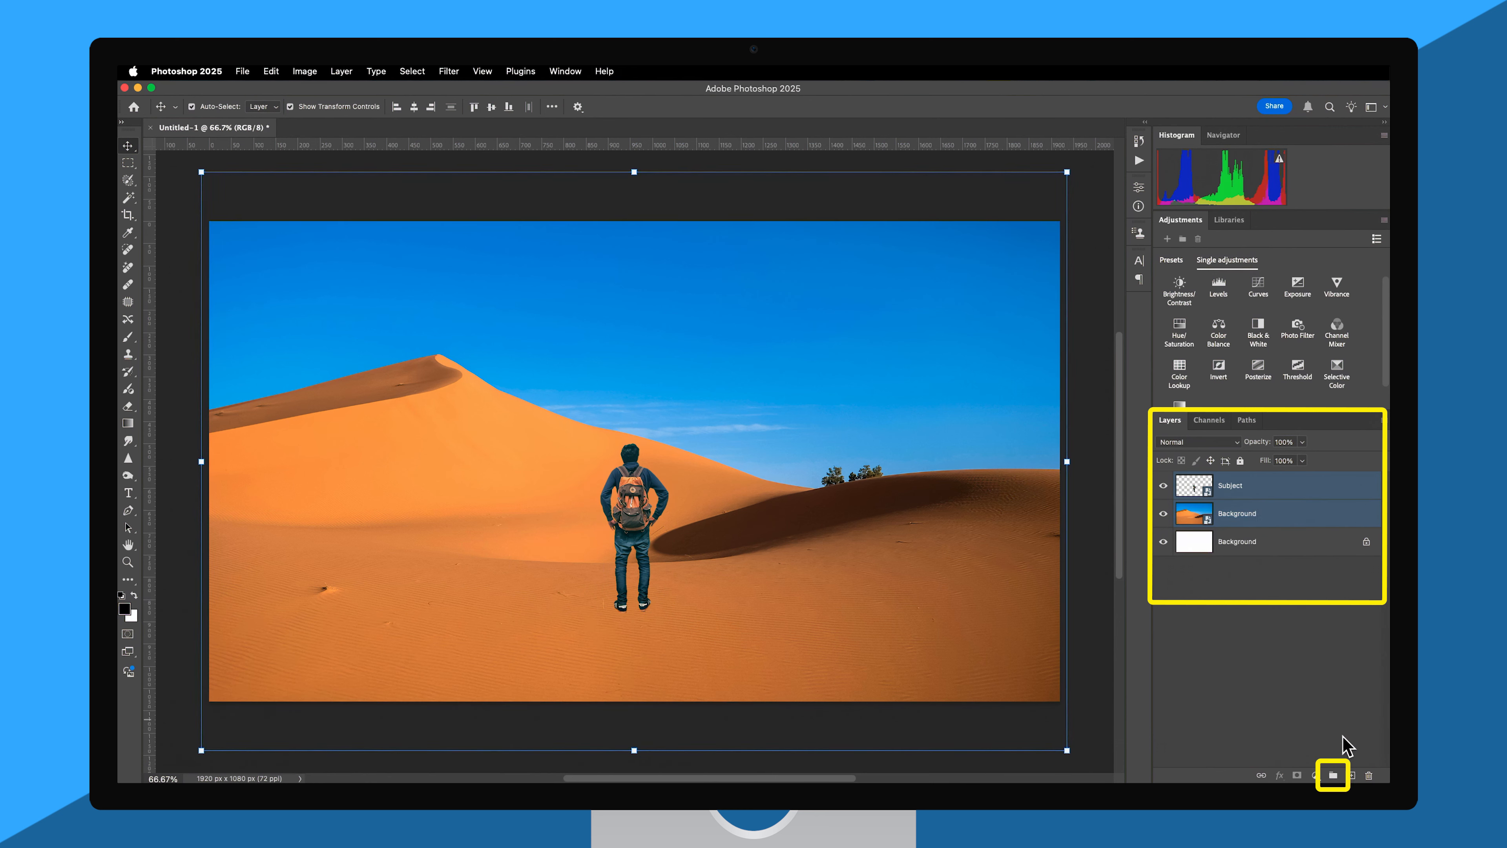
click(1334, 775)
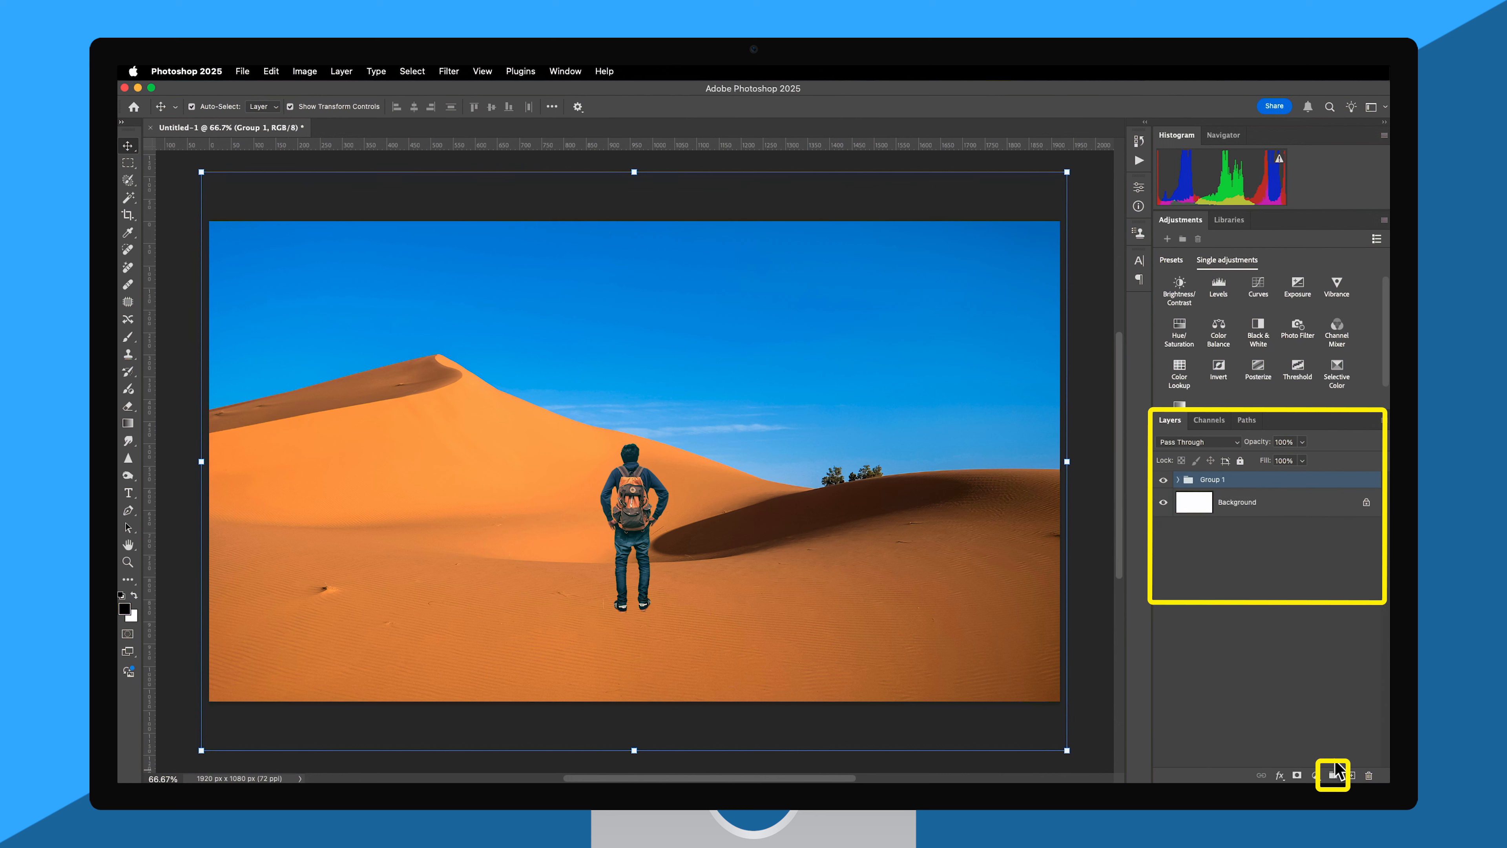
click(1178, 480)
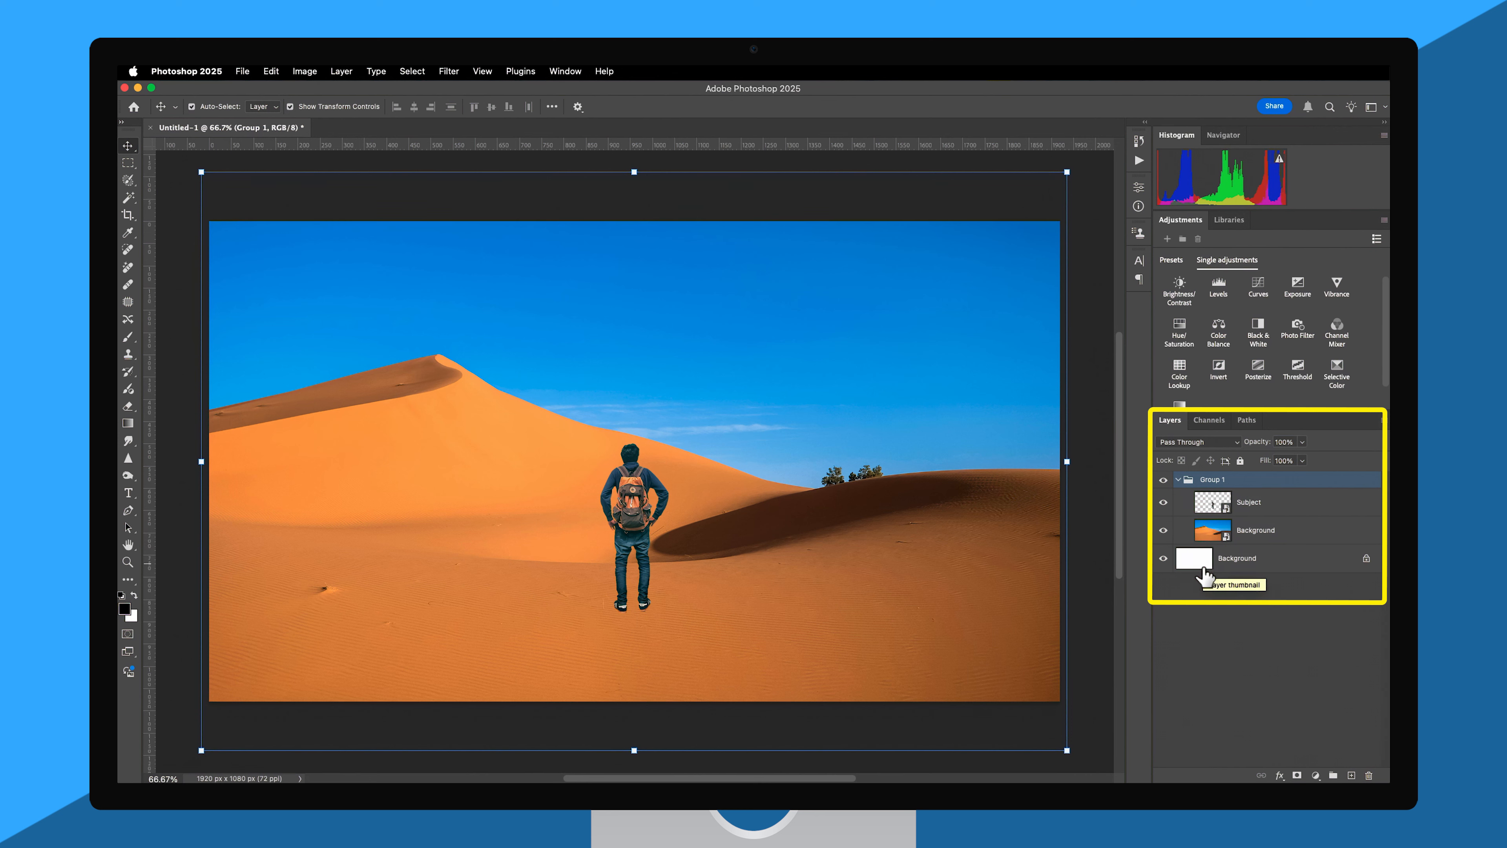
Step: Select the Subject layer inside the group and add a layer mask to it
click(1246, 502)
shift+click(1276, 530)
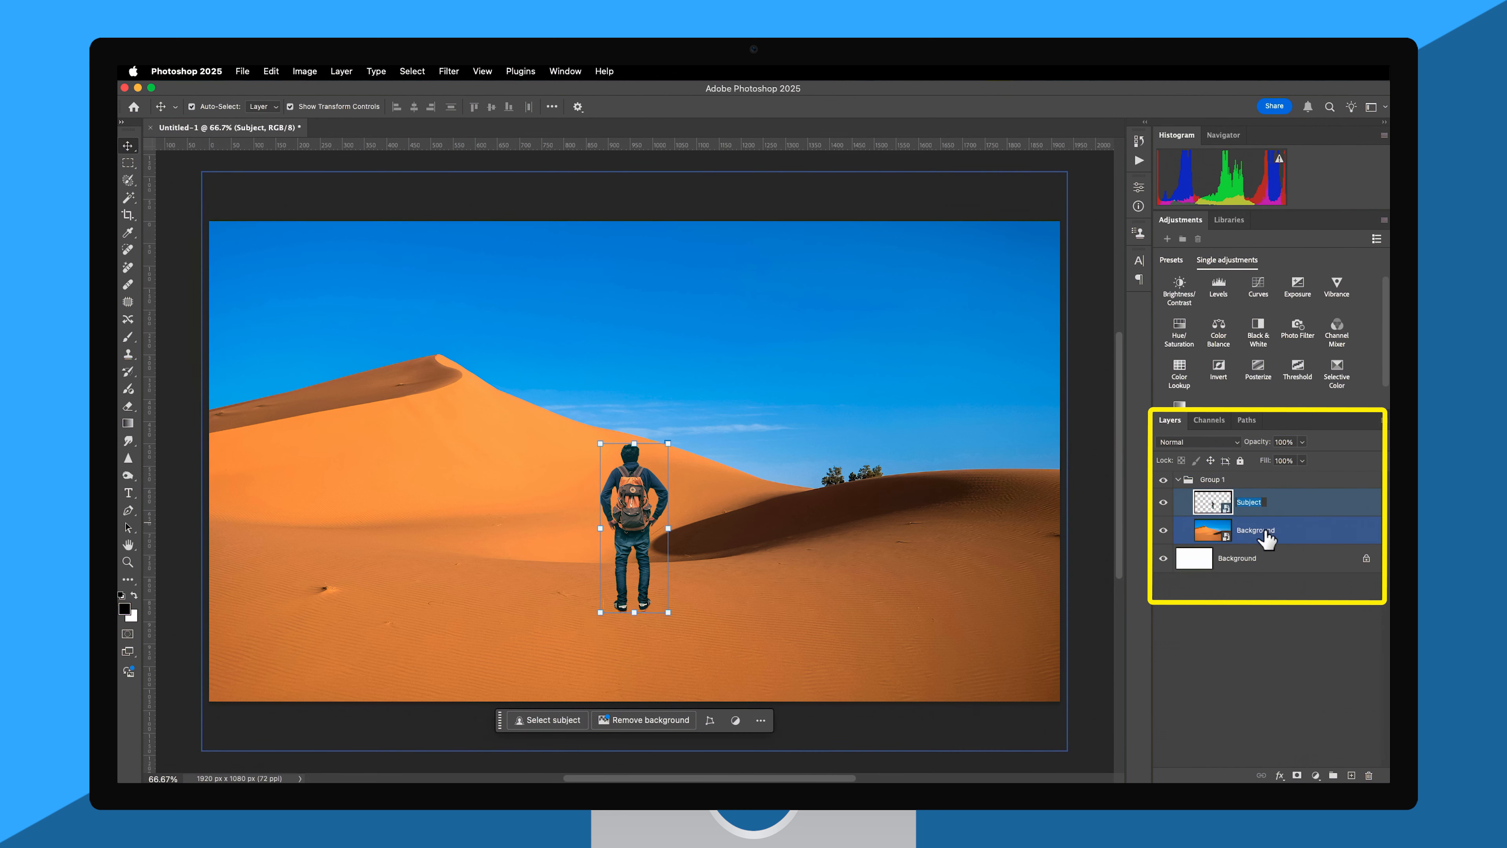
double_click(1265, 528)
double_click(1250, 502)
click(1286, 609)
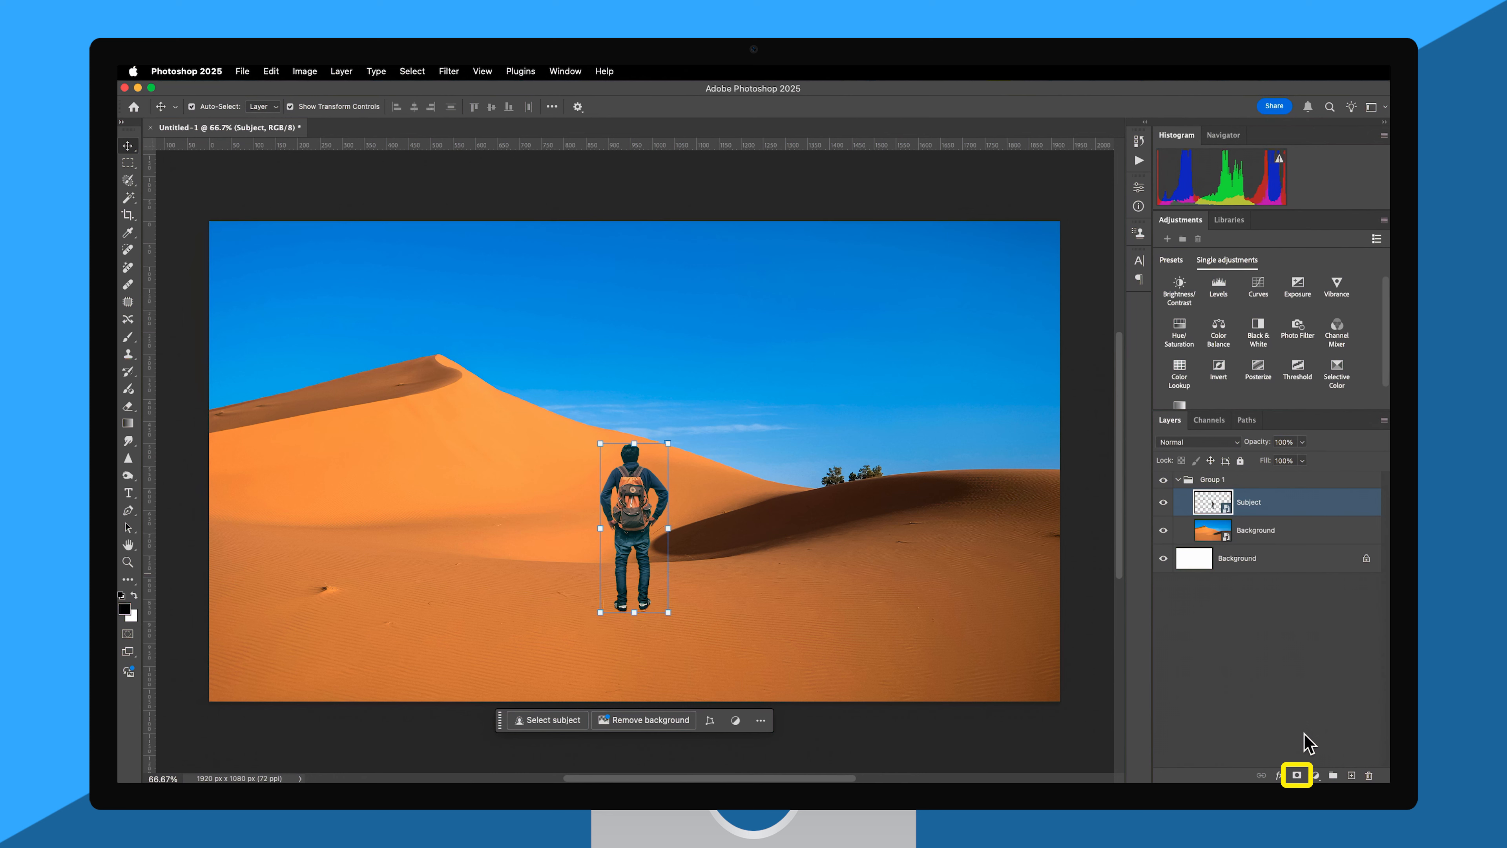
click(1298, 775)
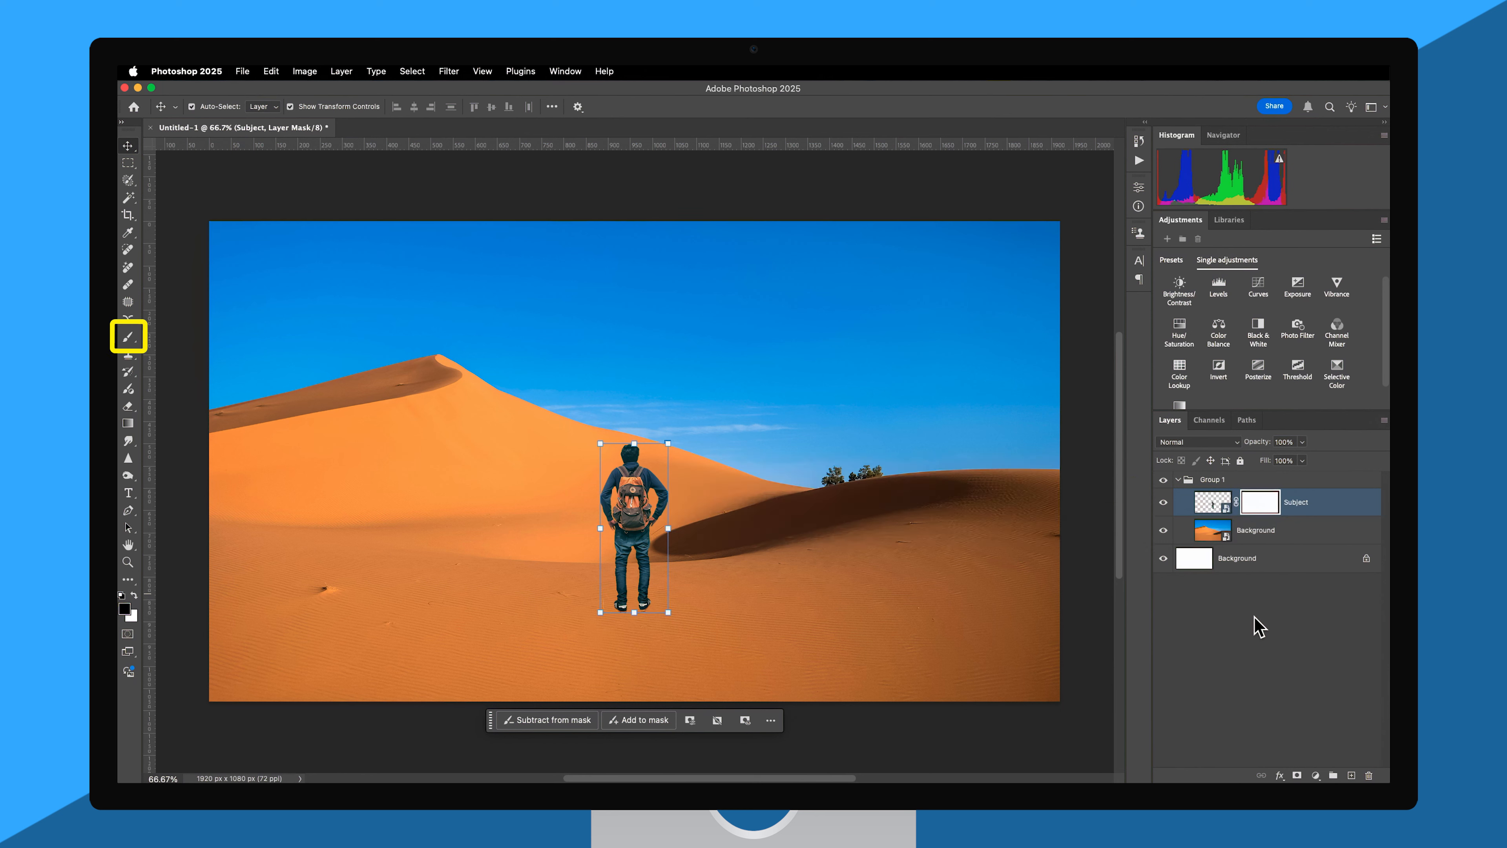
Step: Activate the Brush tool and reset the foreground and background colours to the default black and white
click(134, 338)
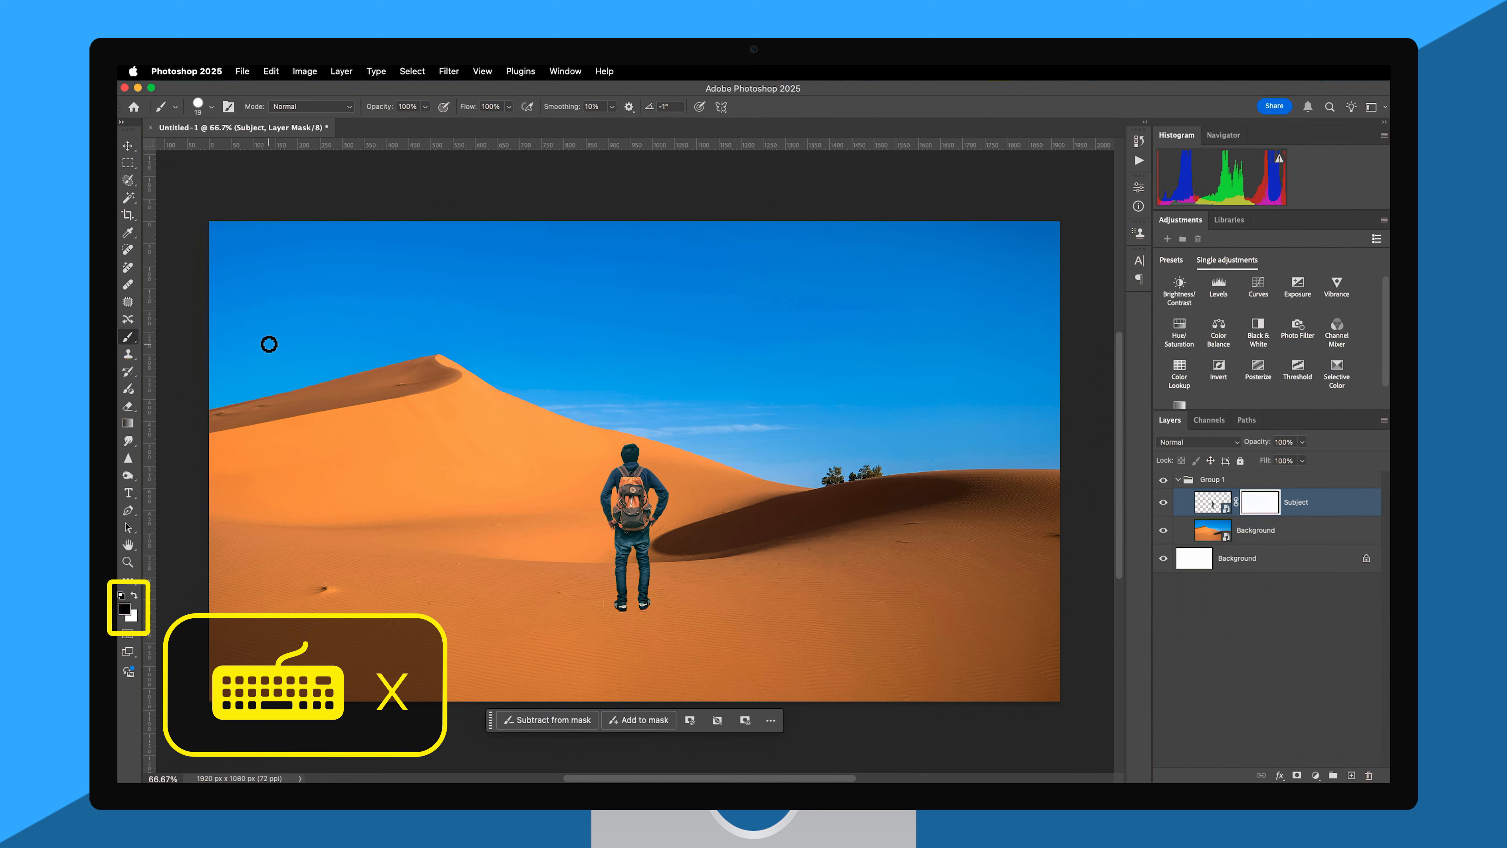
key(x)
key(x)
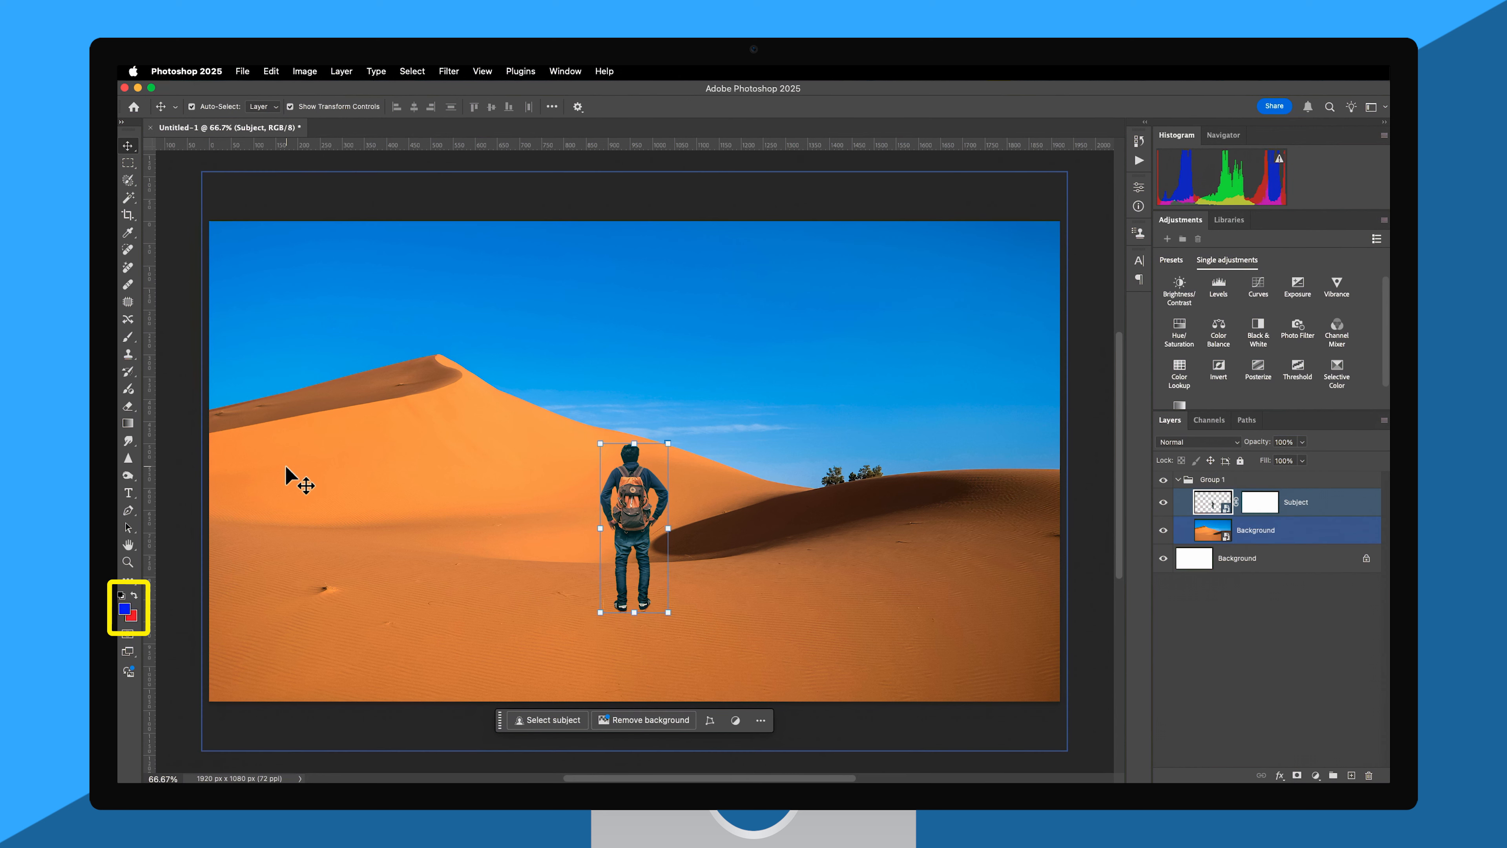
key(d)
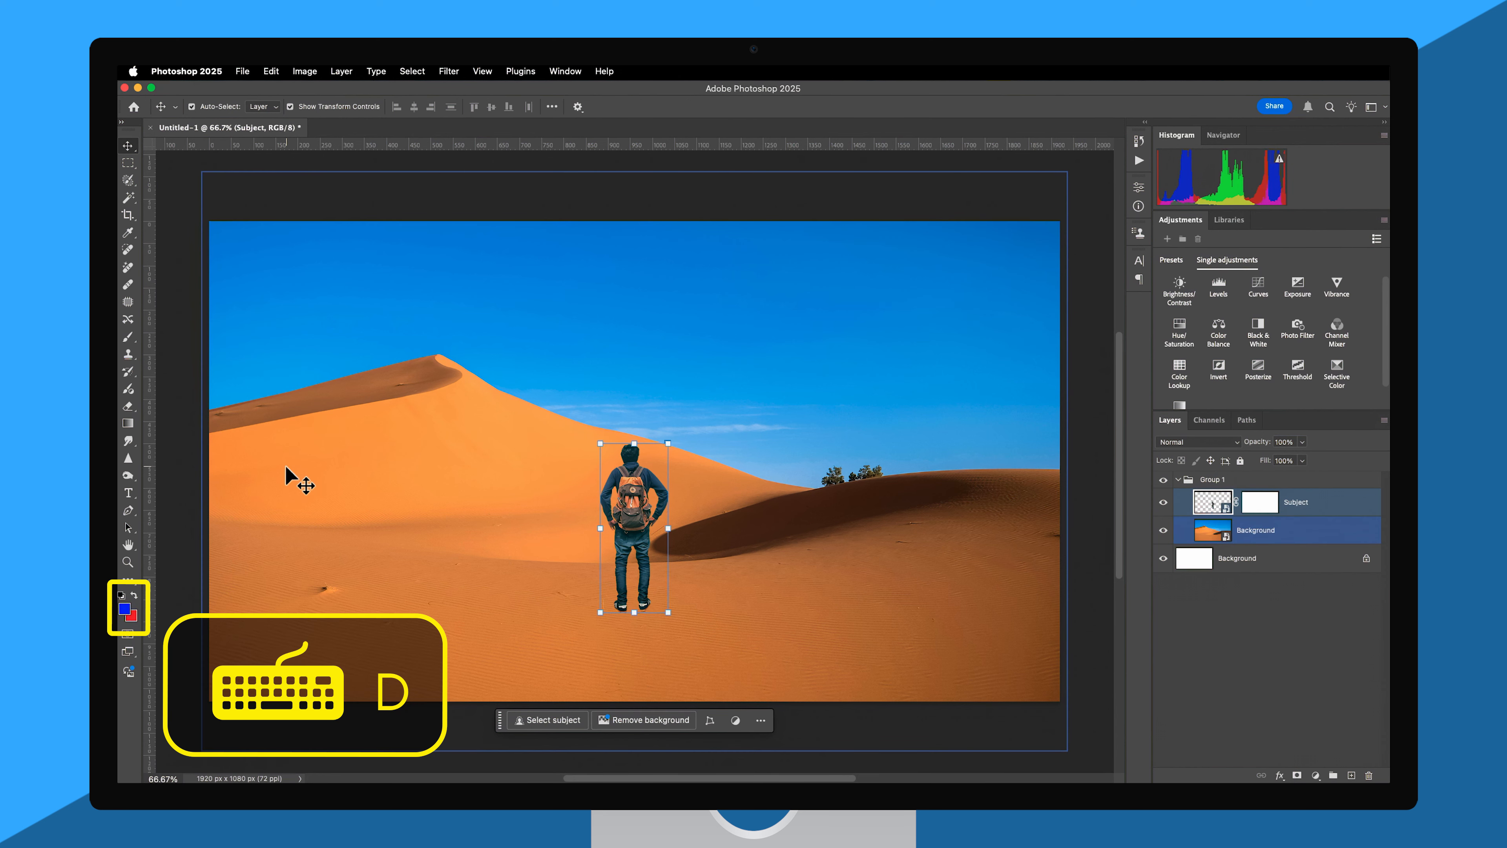
key(d)
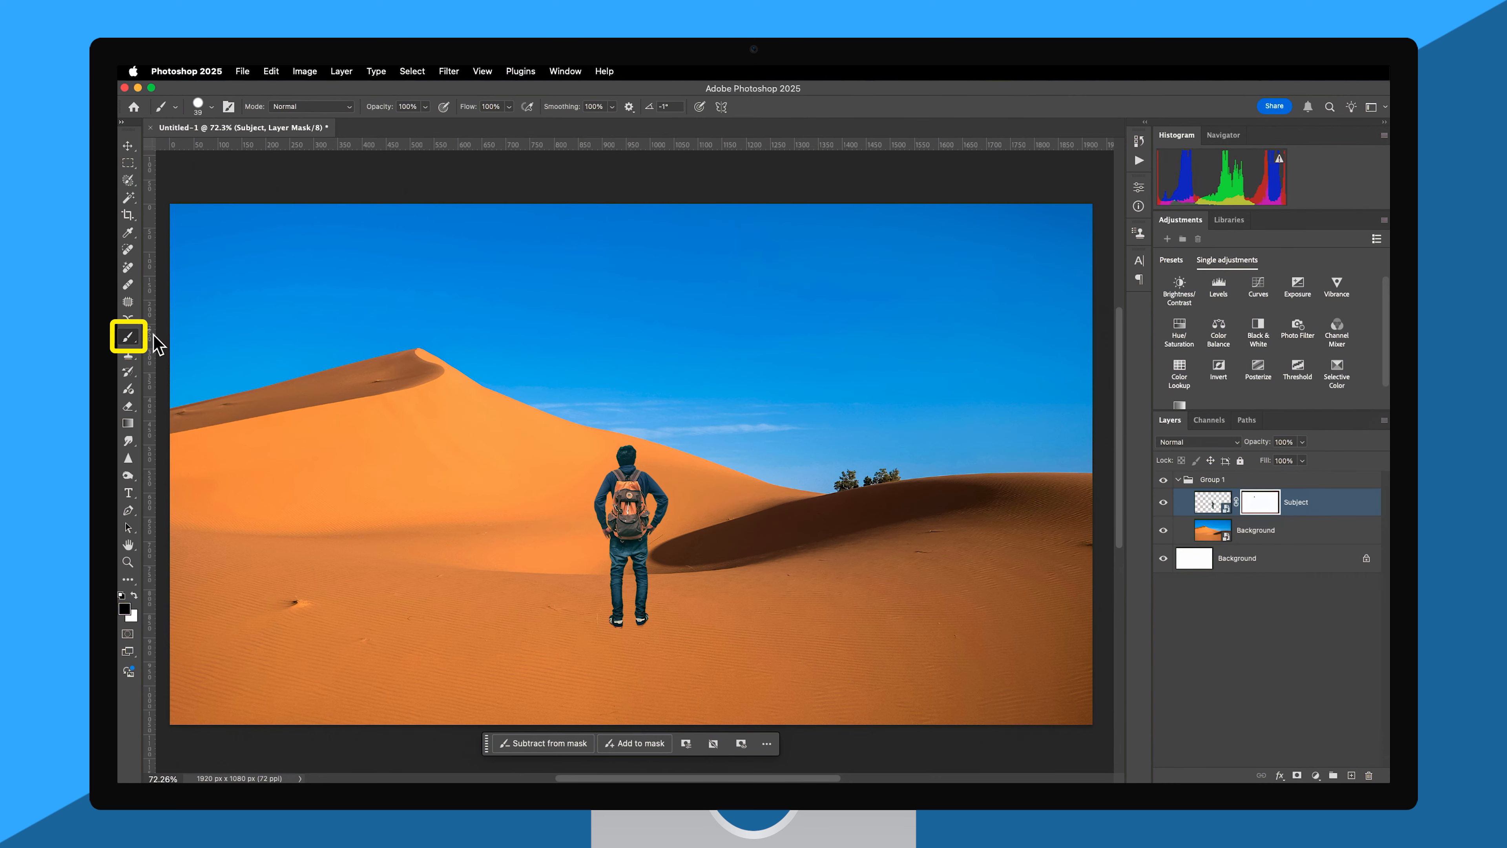
Step: Set the brush to a size of about 30 px with 100% hardness
drag(227, 359, 179, 354)
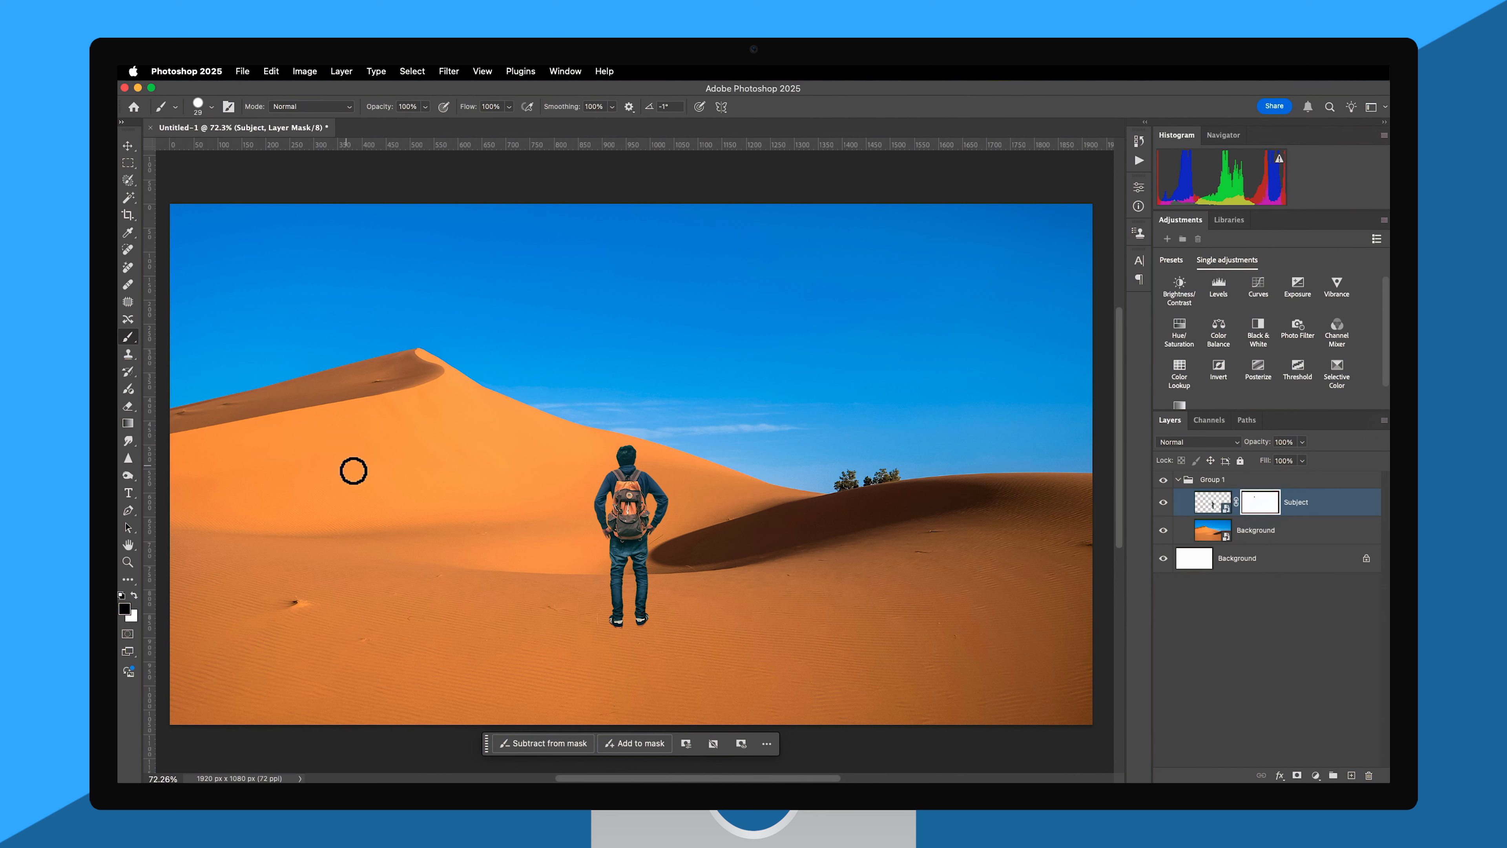
right_click(353, 471)
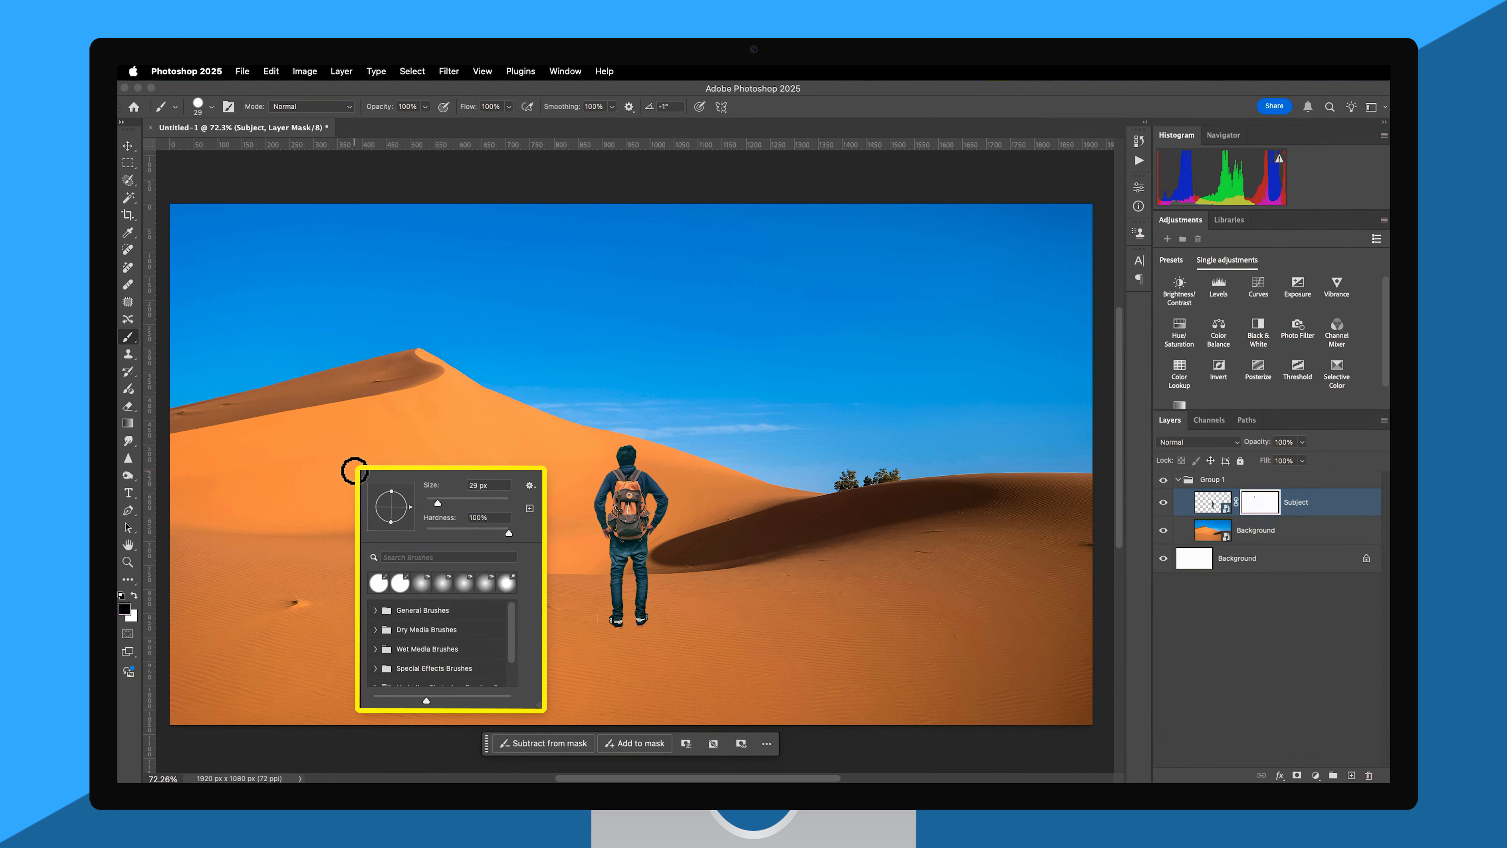
mouse_move(483, 533)
mouse_down()
mouse_move(501, 533)
mouse_move(463, 533)
mouse_move(509, 534)
mouse_up()
drag(438, 503, 438, 503)
click(442, 442)
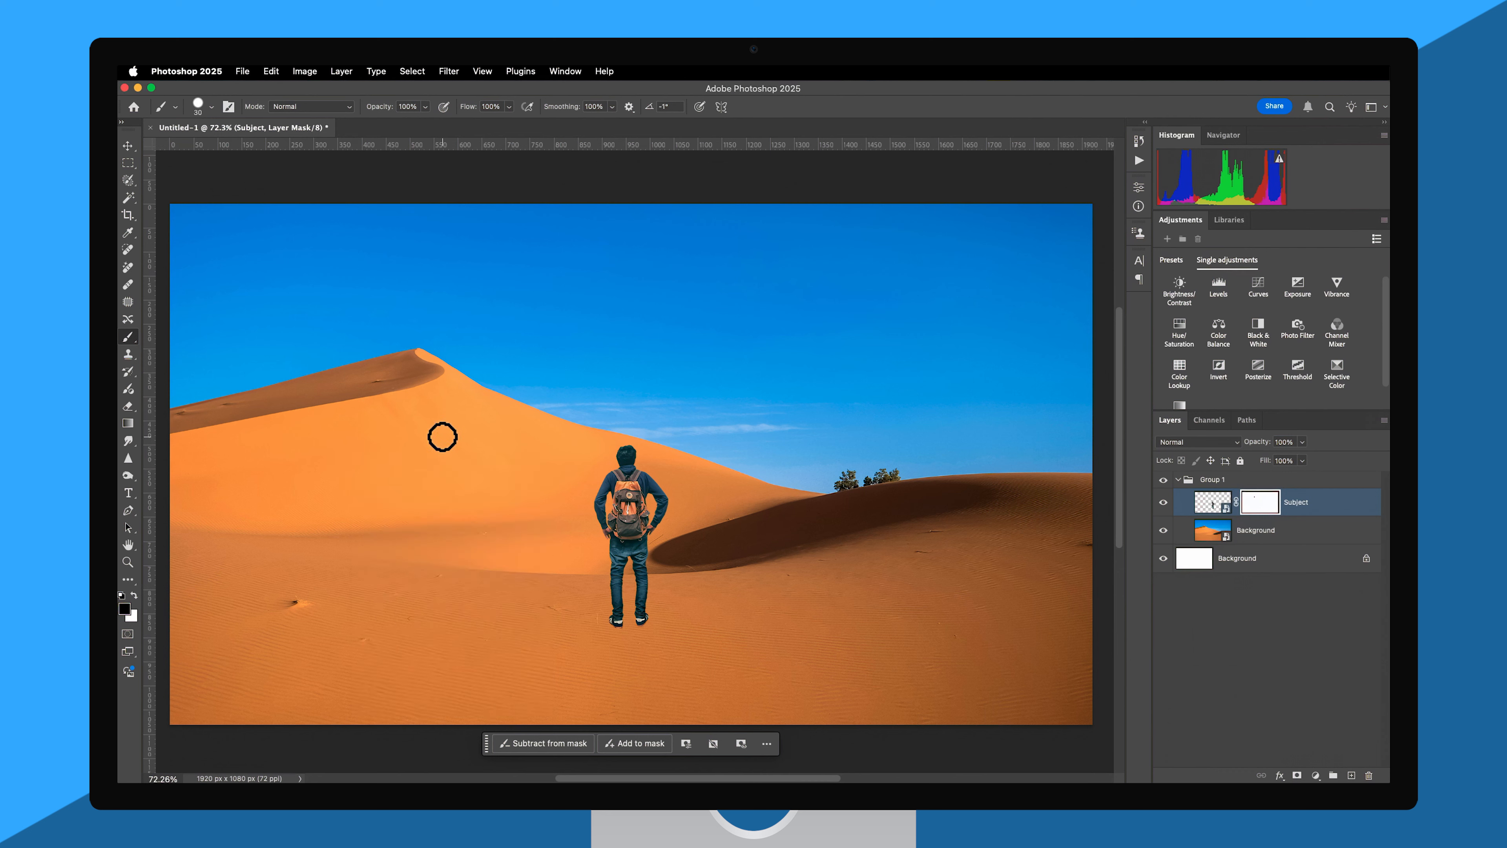
Step: Paint black on the Subject's layer mask to hide the man's feet and lower legs, using a brush of about 15 px
key(z)
mouse_move(637, 600)
mouse_down()
mouse_move(587, 642)
mouse_move(541, 631)
mouse_move(717, 615)
mouse_move(568, 615)
mouse_move(626, 601)
mouse_move(577, 598)
mouse_move(658, 583)
mouse_move(536, 584)
mouse_move(713, 581)
mouse_up()
right_click(638, 577)
click(592, 569)
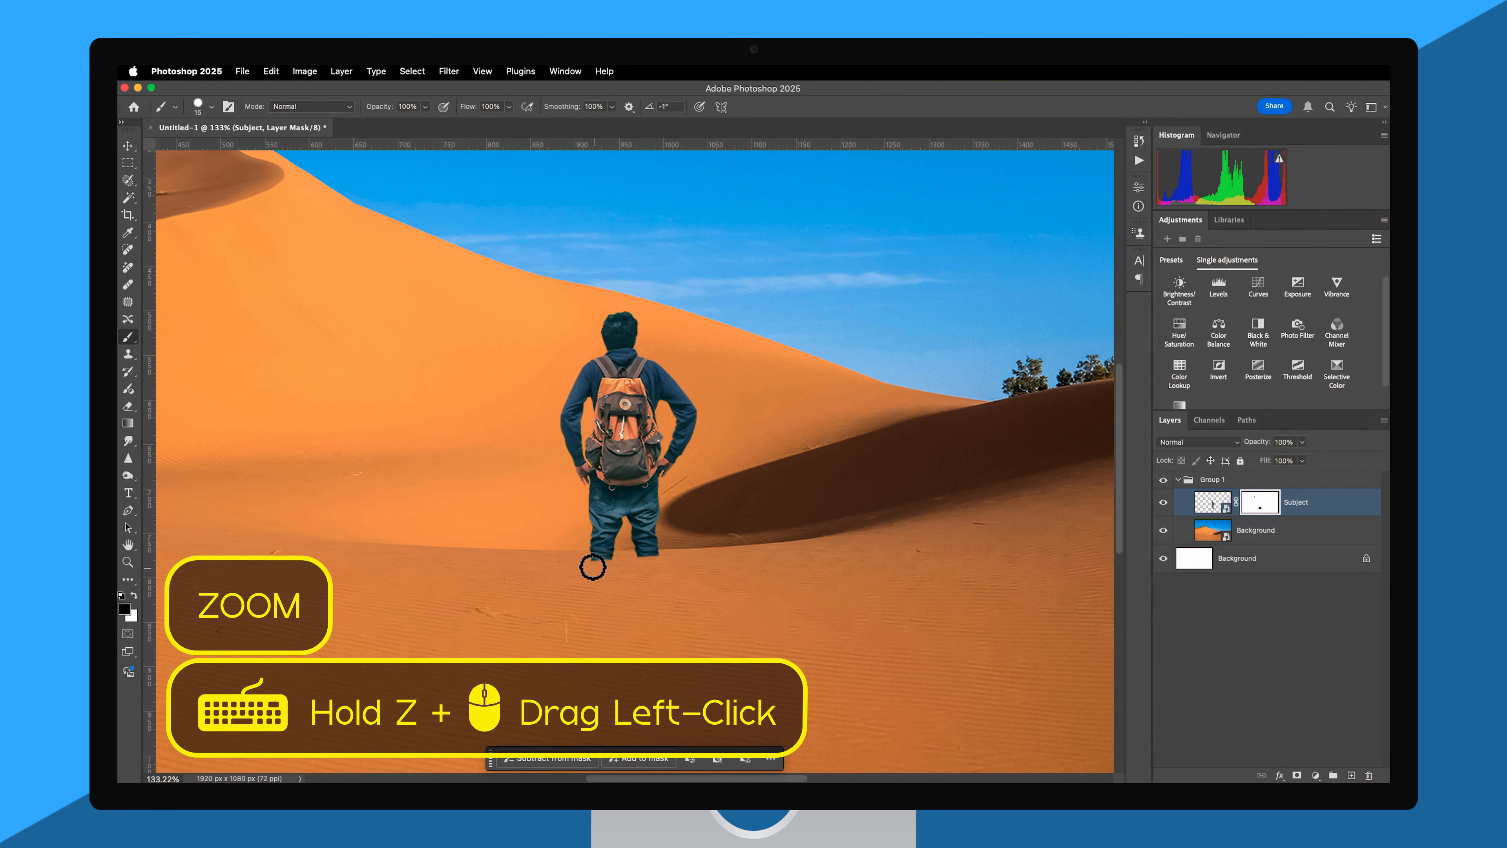
Step: Refine the Subject's mask with an 11 px brush, hiding the trouser bottoms along the edge of the sand dune
key(z)
drag(624, 556, 700, 556)
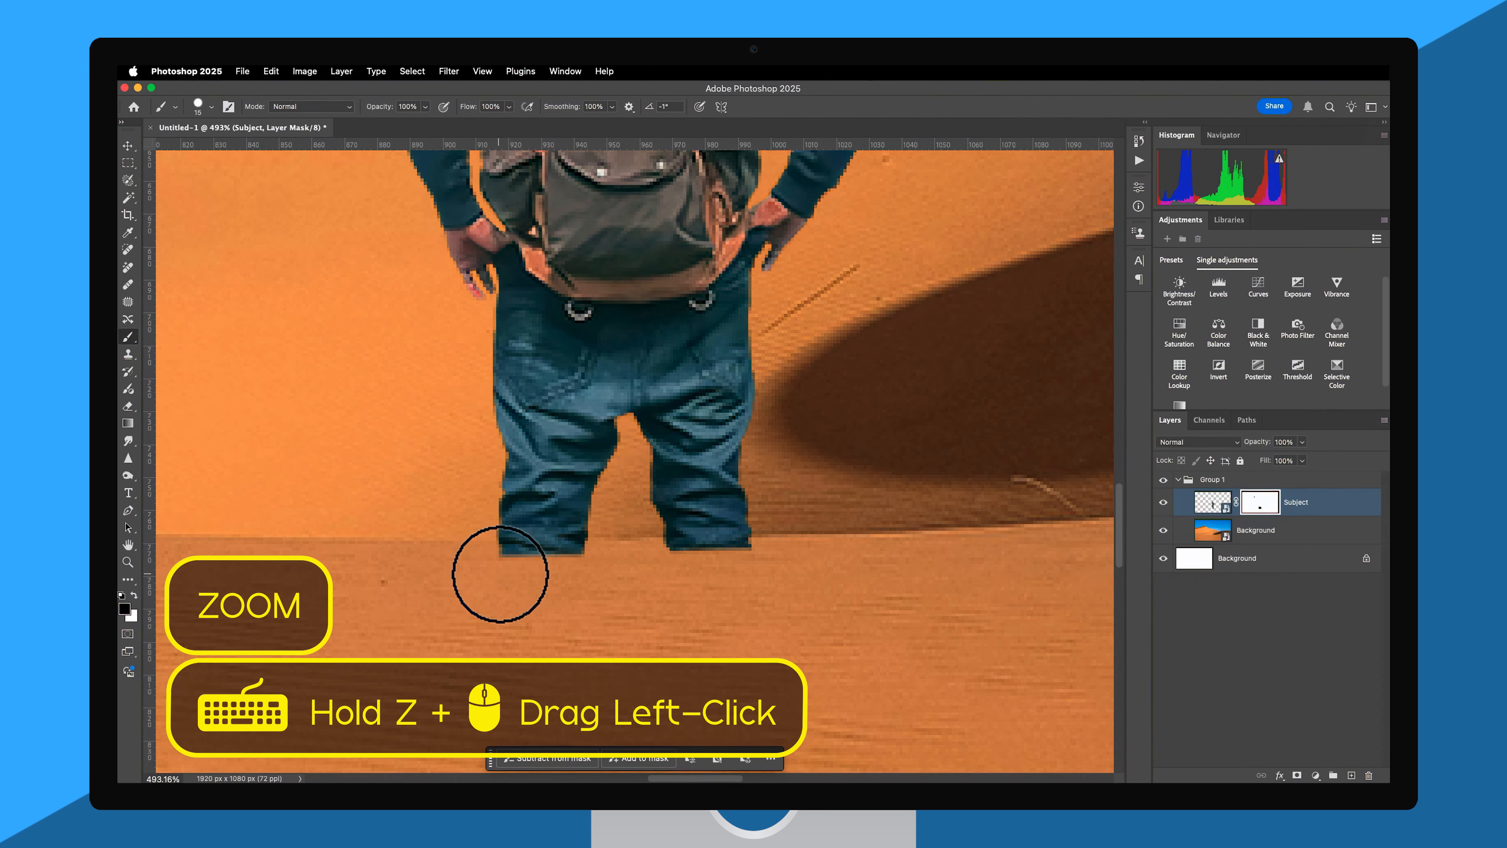
right_click(508, 573)
mouse_move(586, 574)
mouse_down()
mouse_move(752, 554)
mouse_move(412, 558)
mouse_move(537, 560)
mouse_up()
click(498, 569)
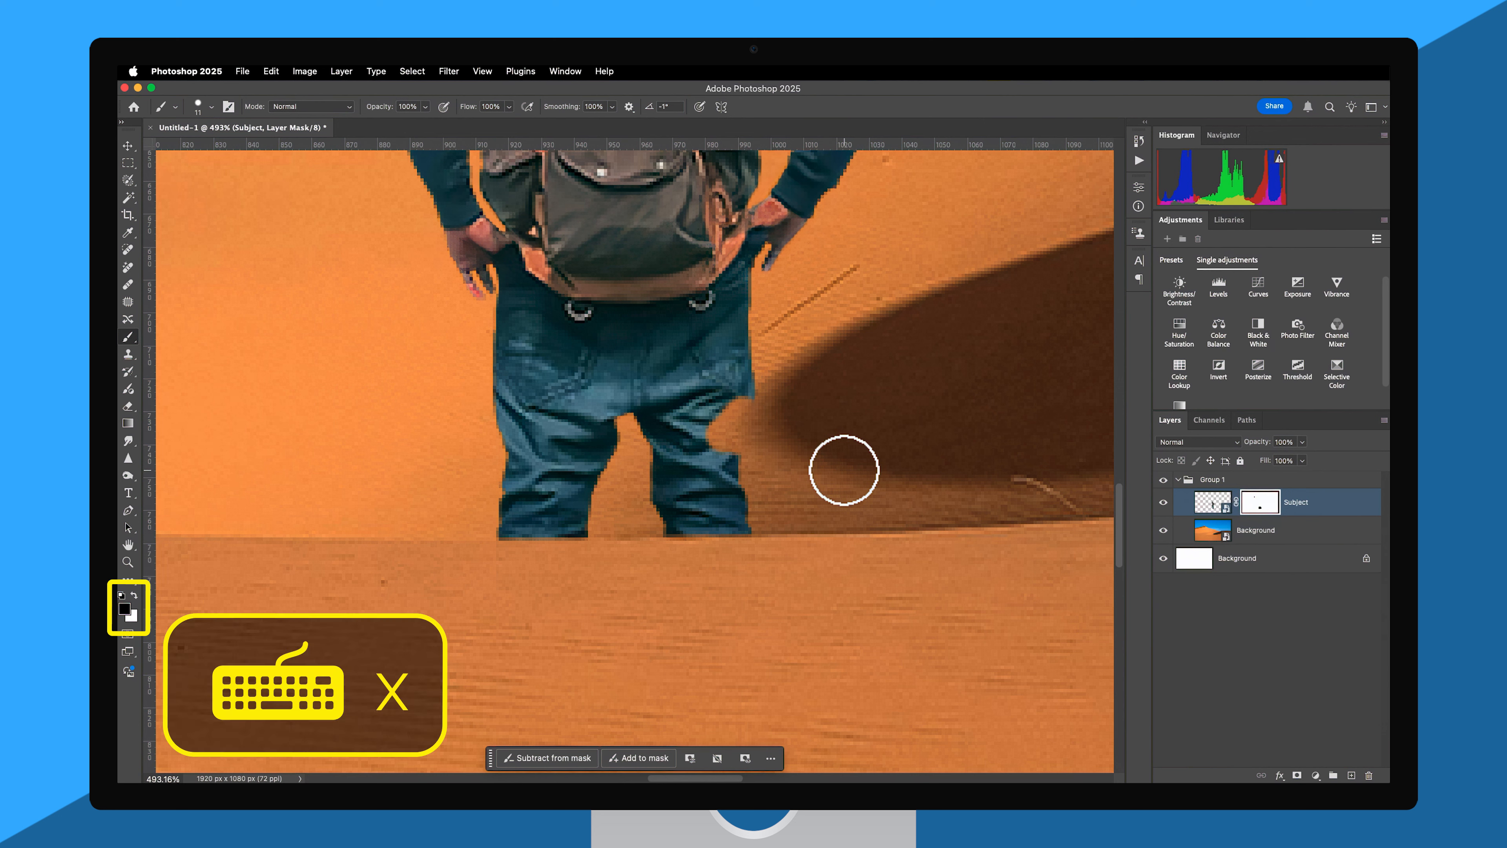
Step: Paint white on the Subject's mask to restore the missing outer edge of the right trouser leg
key(x)
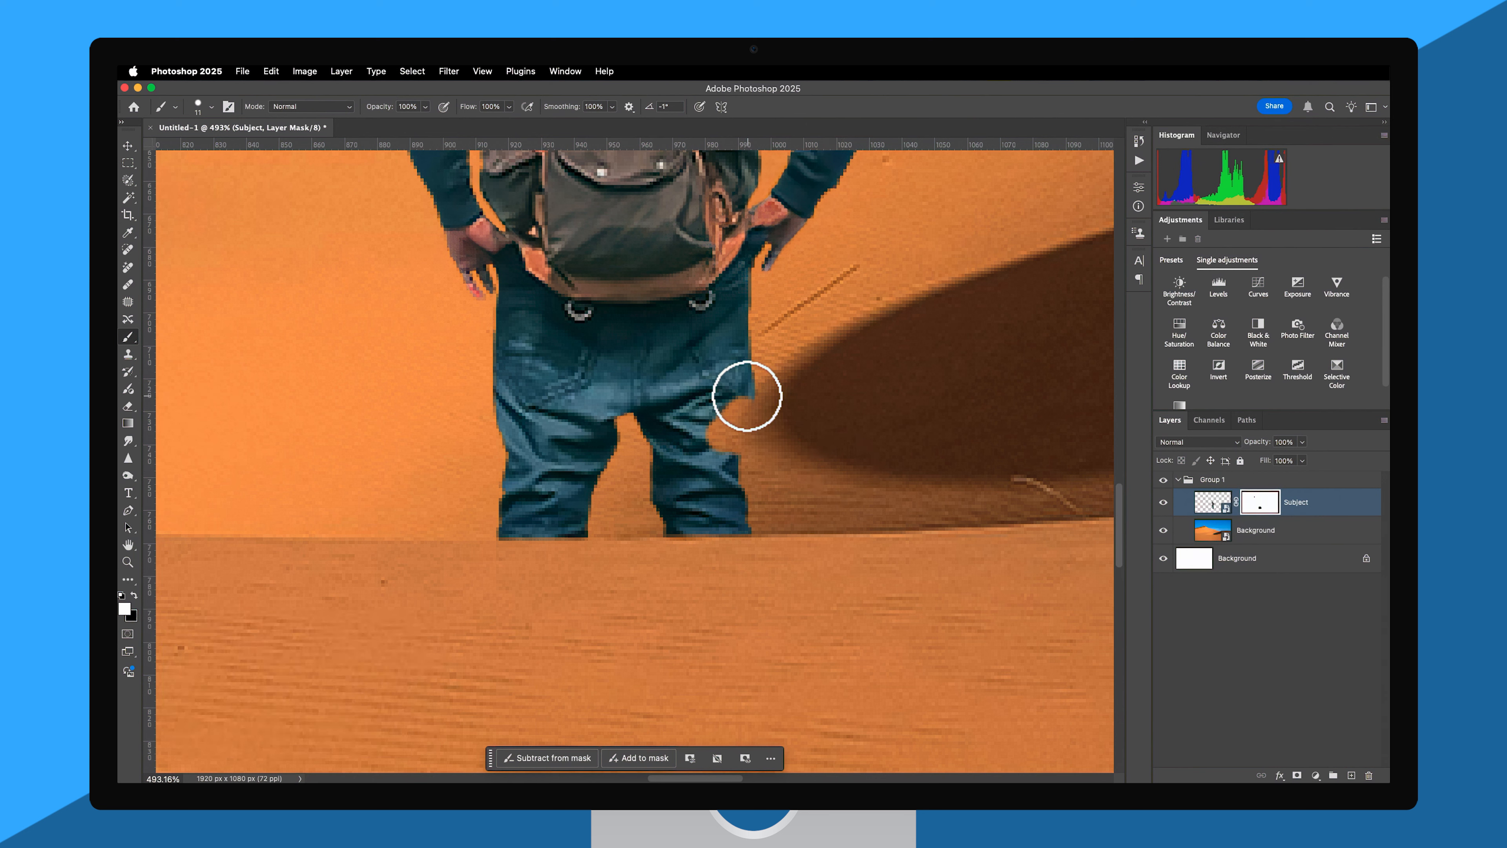
mouse_move(747, 397)
mouse_down()
mouse_move(709, 438)
mouse_move(749, 447)
mouse_move(710, 434)
mouse_move(747, 442)
mouse_move(732, 442)
mouse_up()
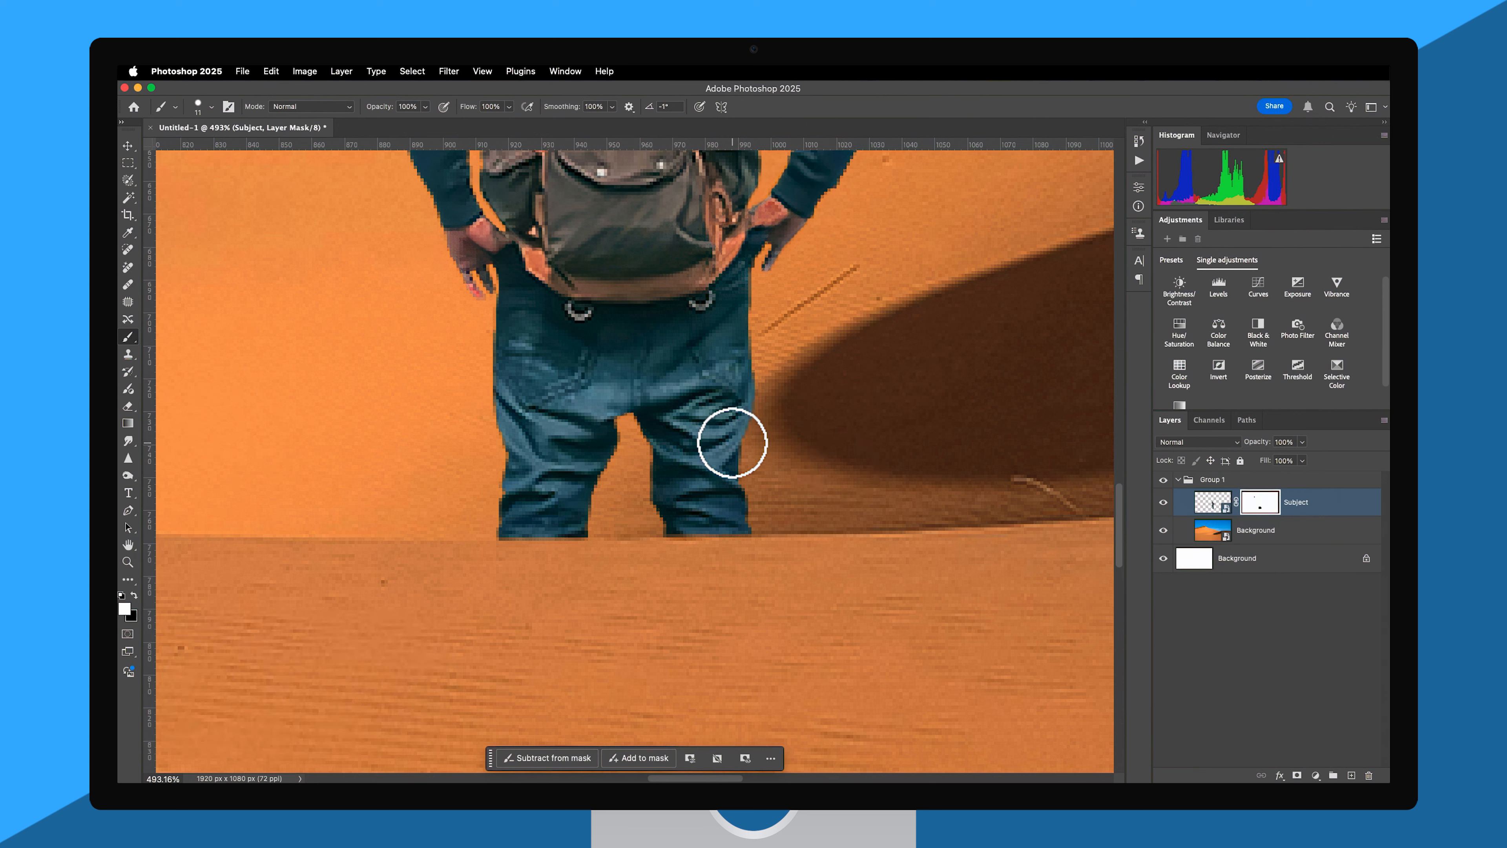
key(z)
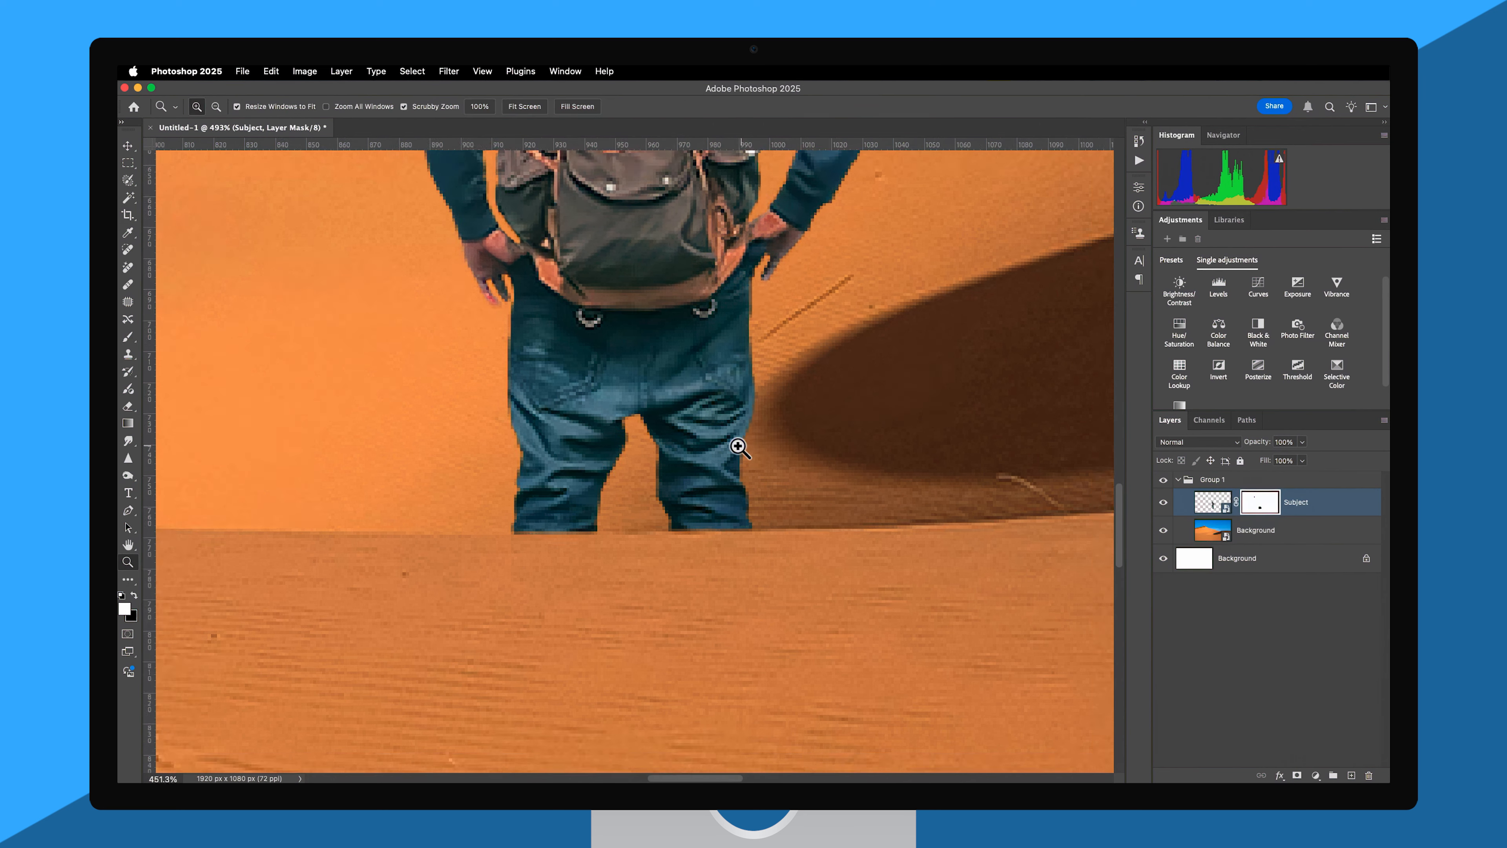
mouse_move(737, 442)
mouse_down()
mouse_move(632, 486)
mouse_move(613, 522)
mouse_up()
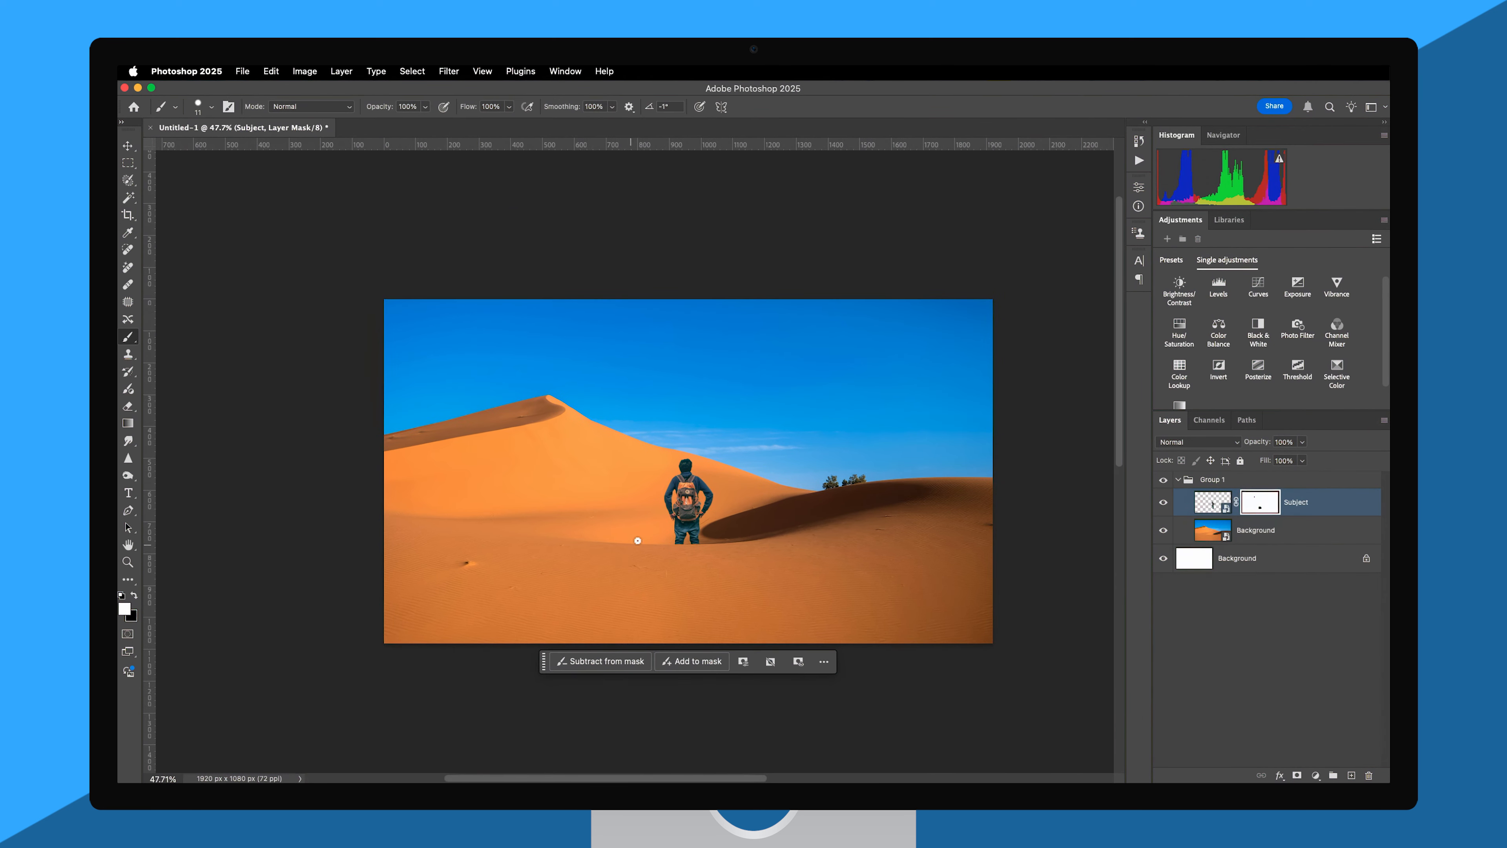
mouse_move(750, 512)
mouse_down()
mouse_move(771, 514)
mouse_move(742, 520)
mouse_up()
key(b)
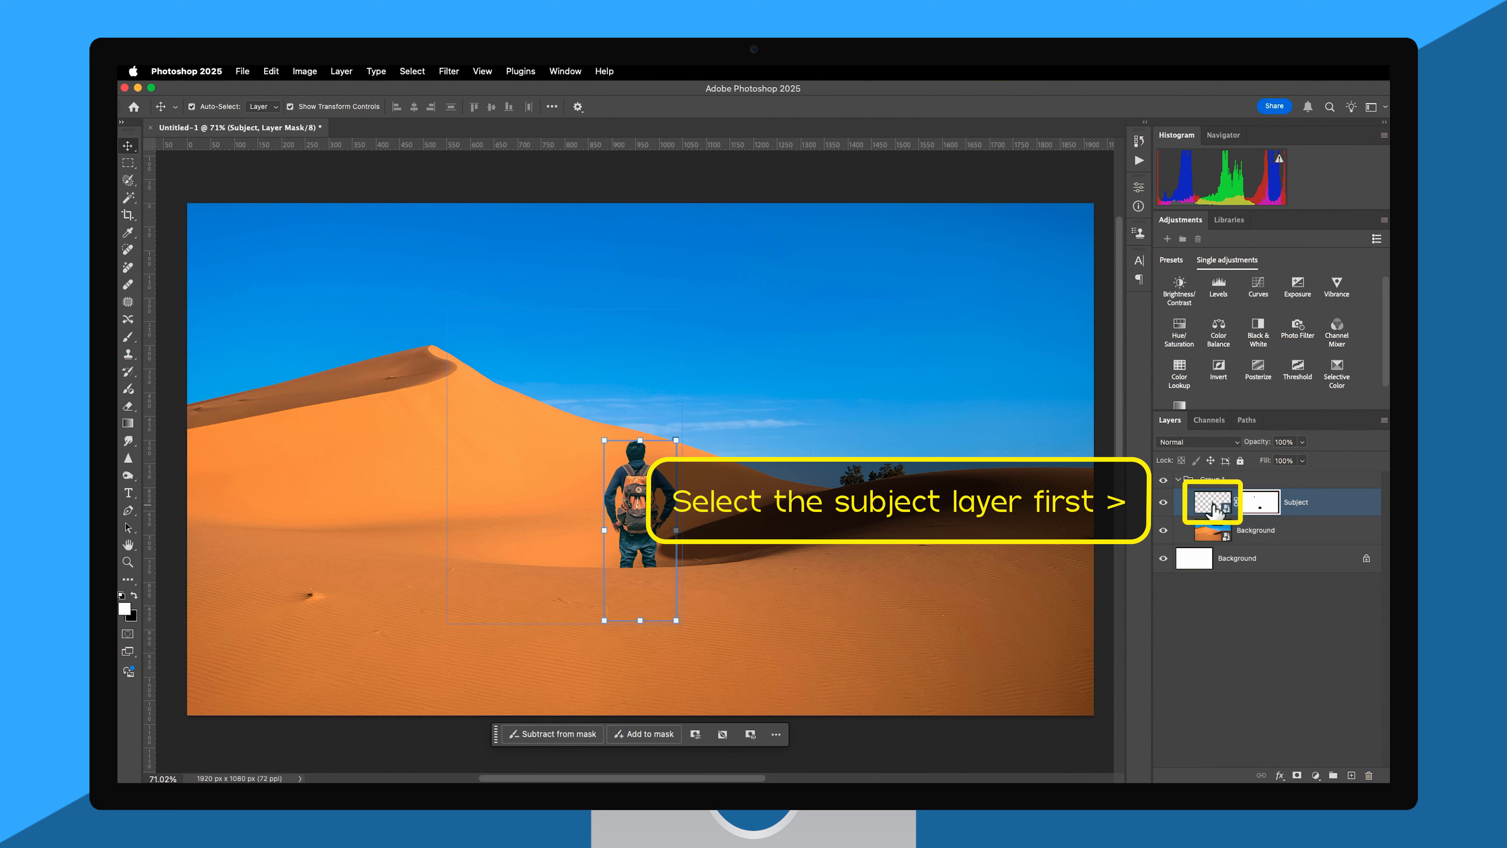
Step: Add a Curves adjustment layer above the Subject layer and clip it to the Subject with a clipping mask
click(1212, 506)
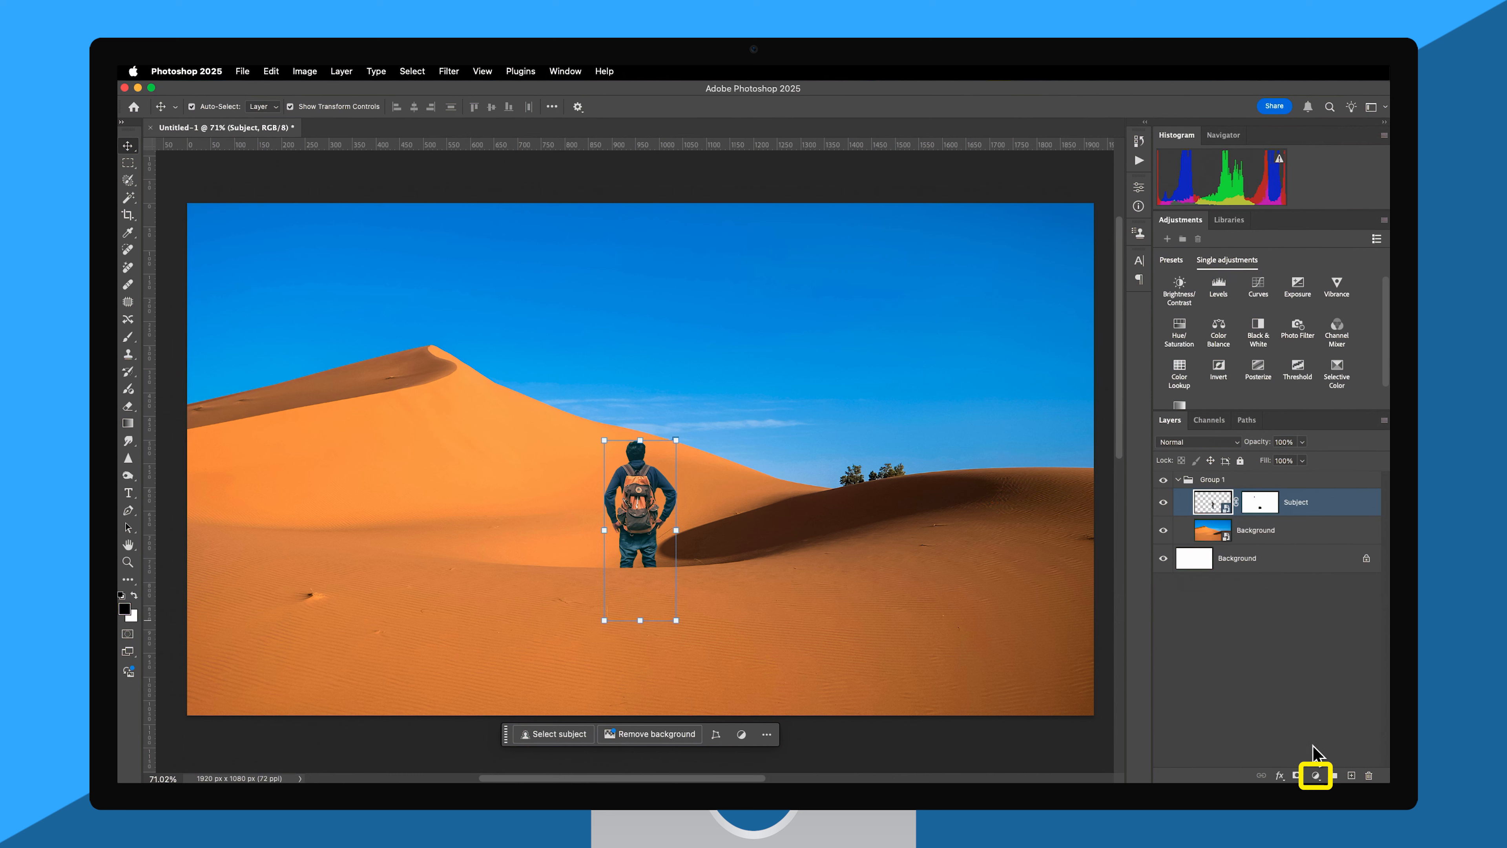
click(1316, 775)
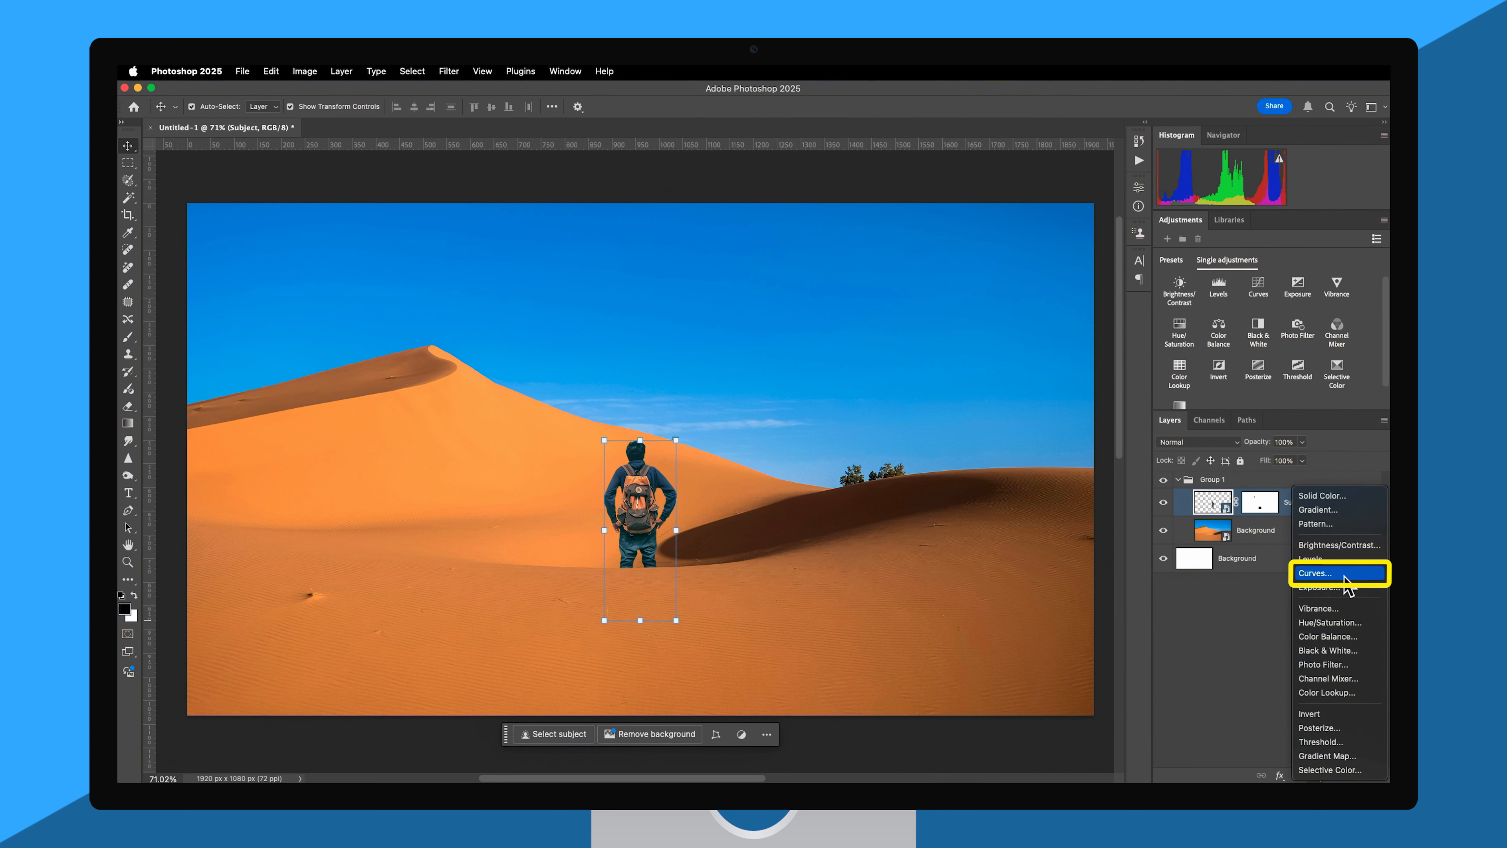
click(1345, 574)
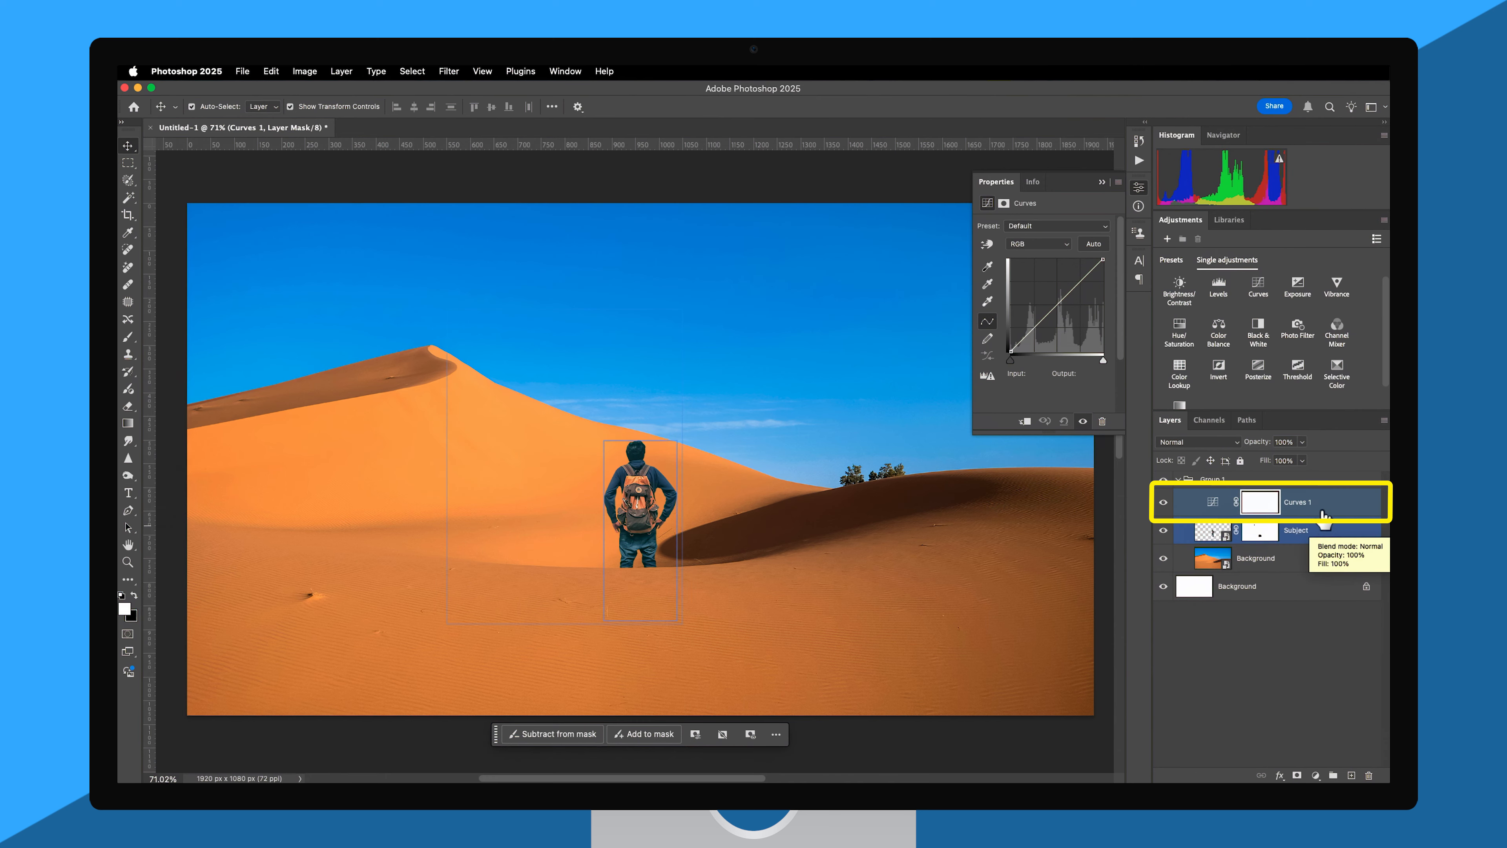
right_click(1318, 504)
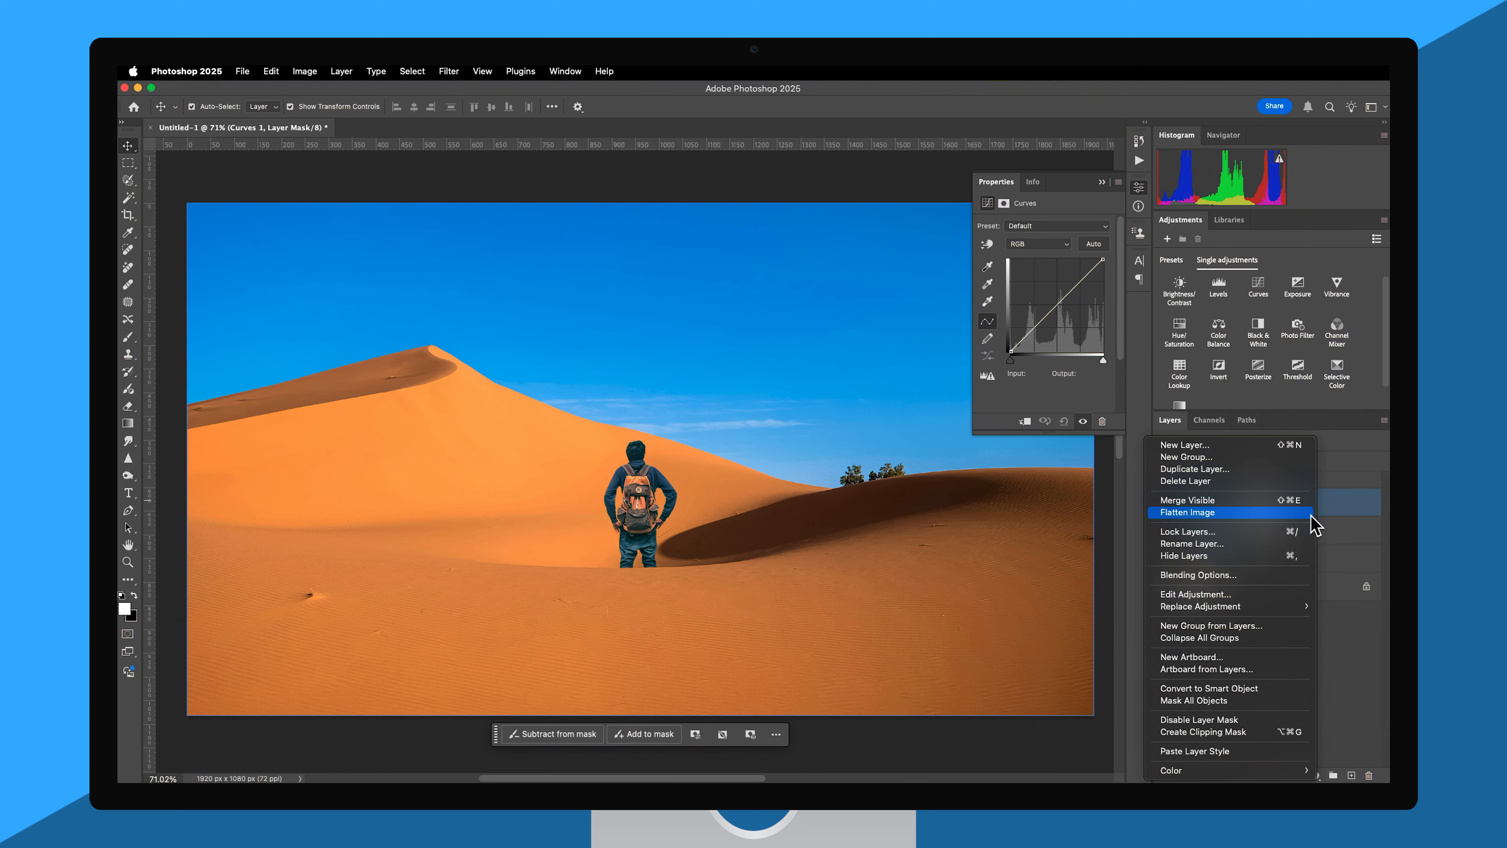
click(1272, 734)
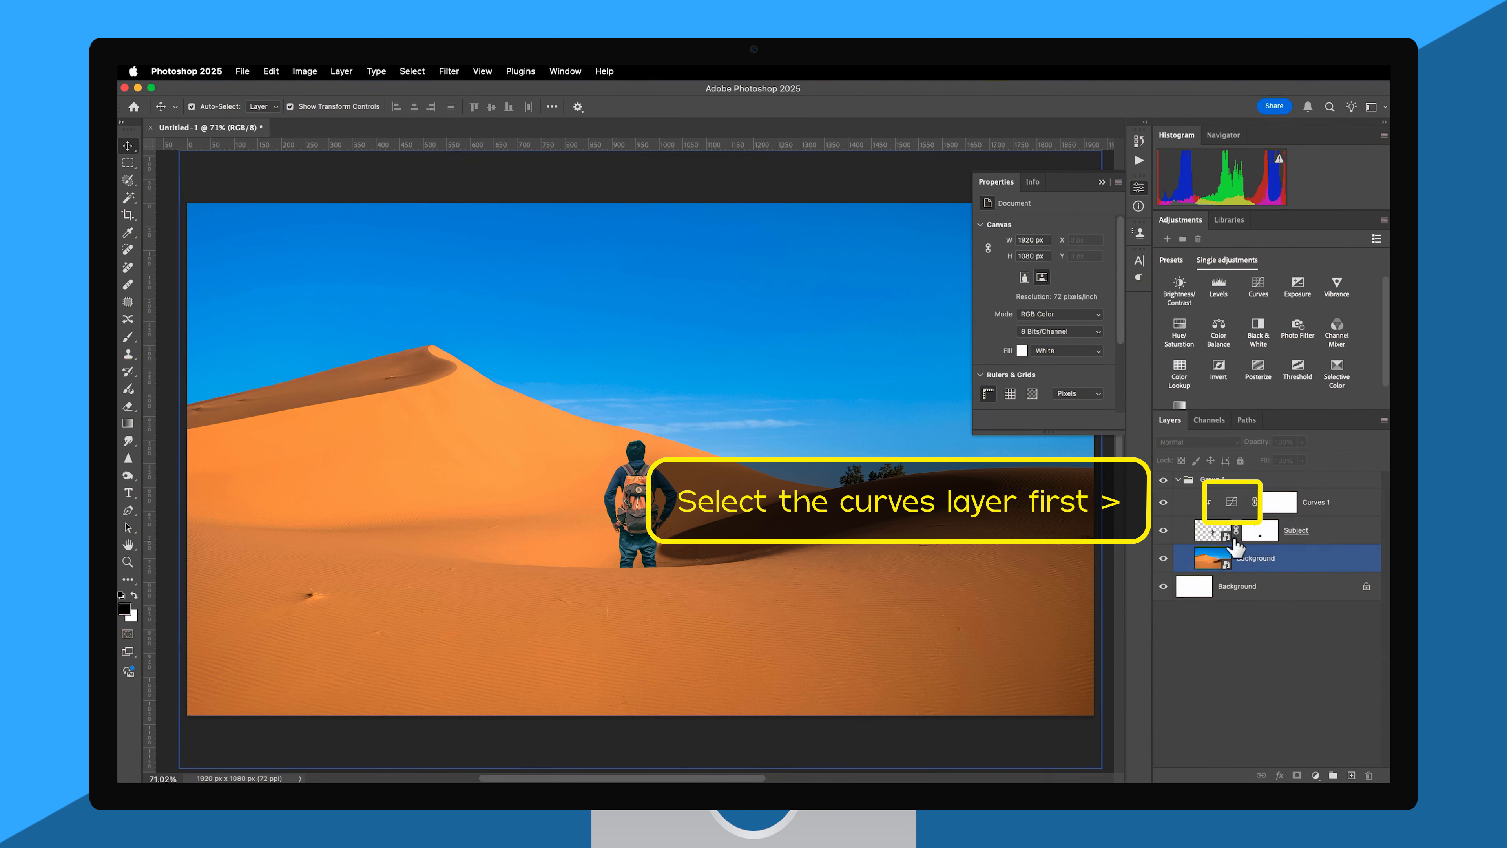
Step: Set the Curves layer's auto color correction algorithm to Find Dark & Light Colors
click(1232, 506)
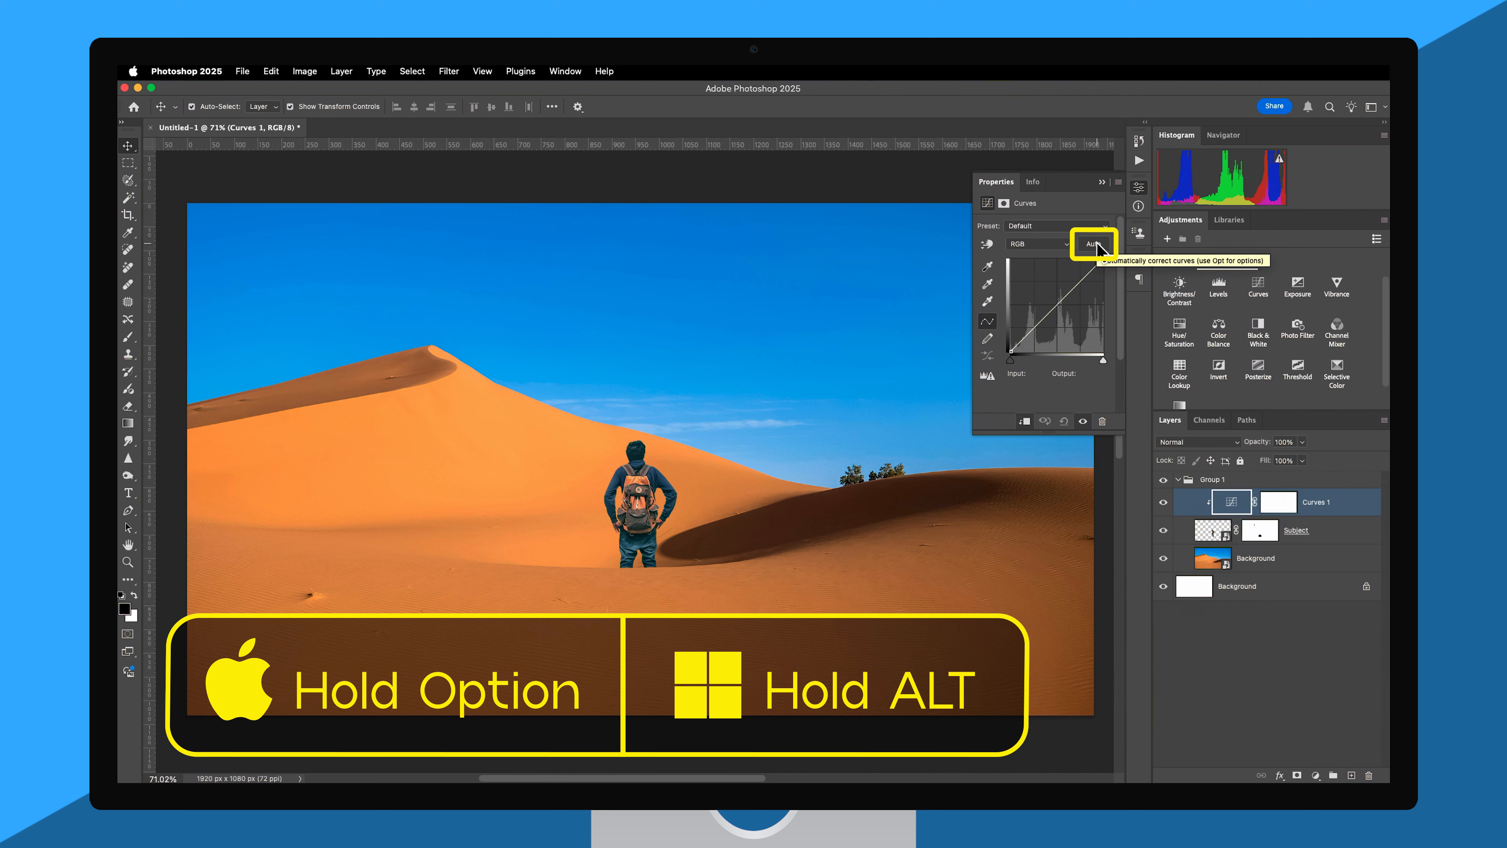
alt+click(1097, 245)
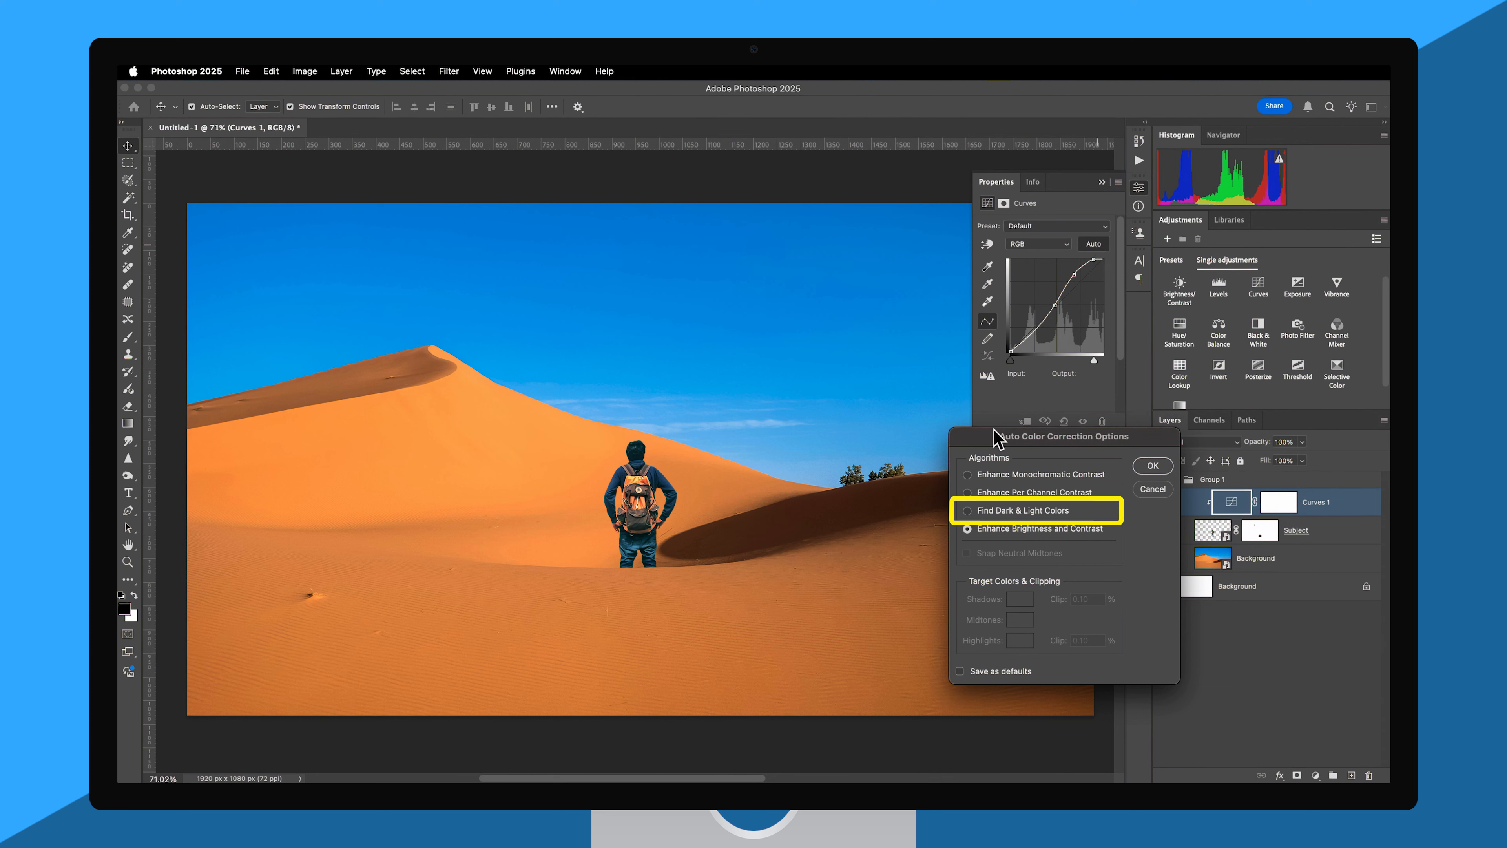
click(1035, 510)
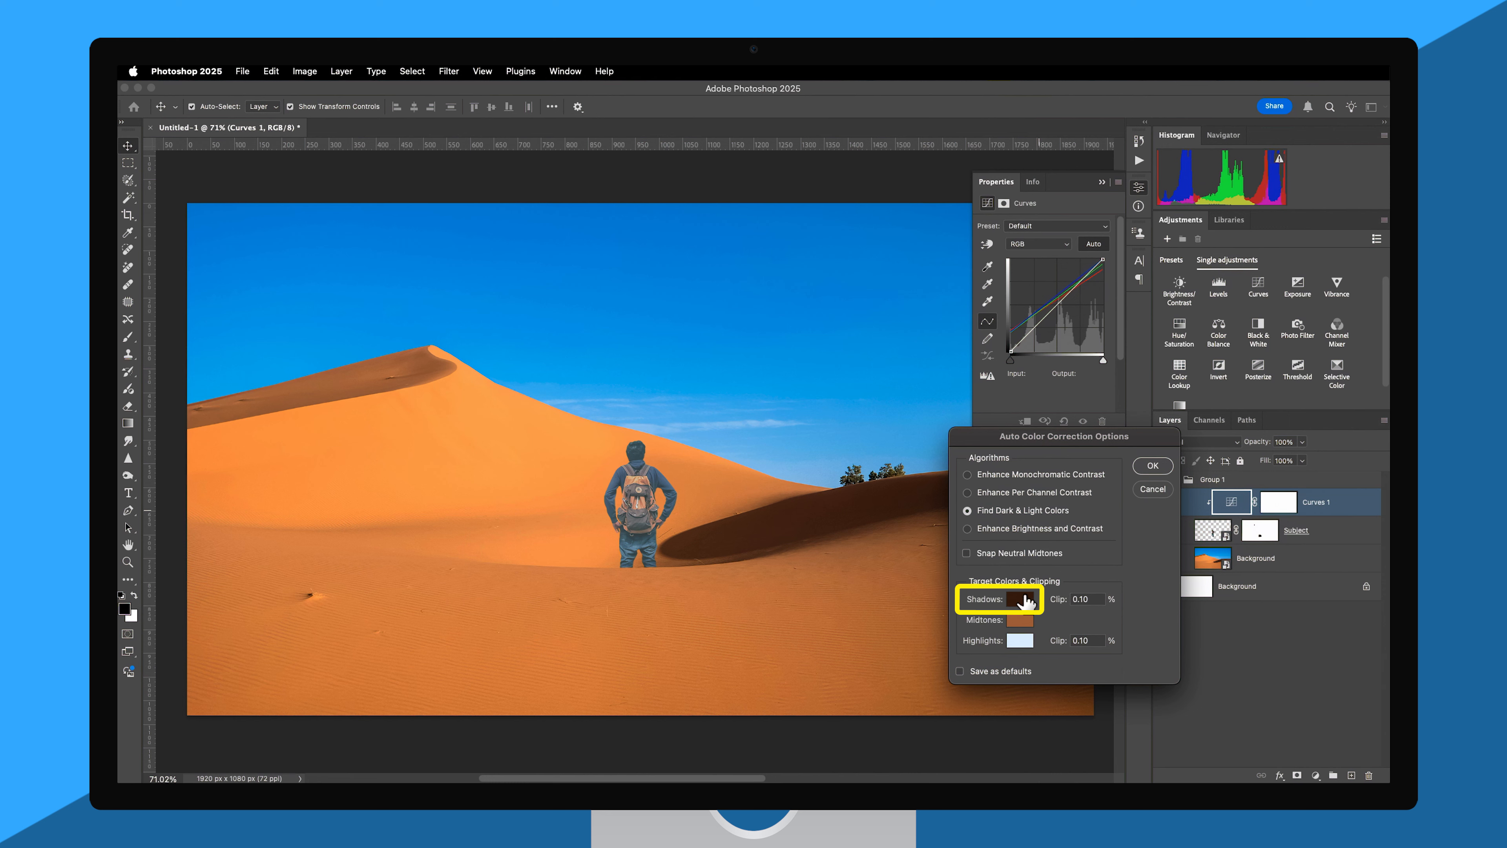
Step: Set the target shadow colour to a dark brown sampled from the shaded dune near the bushes
click(1025, 600)
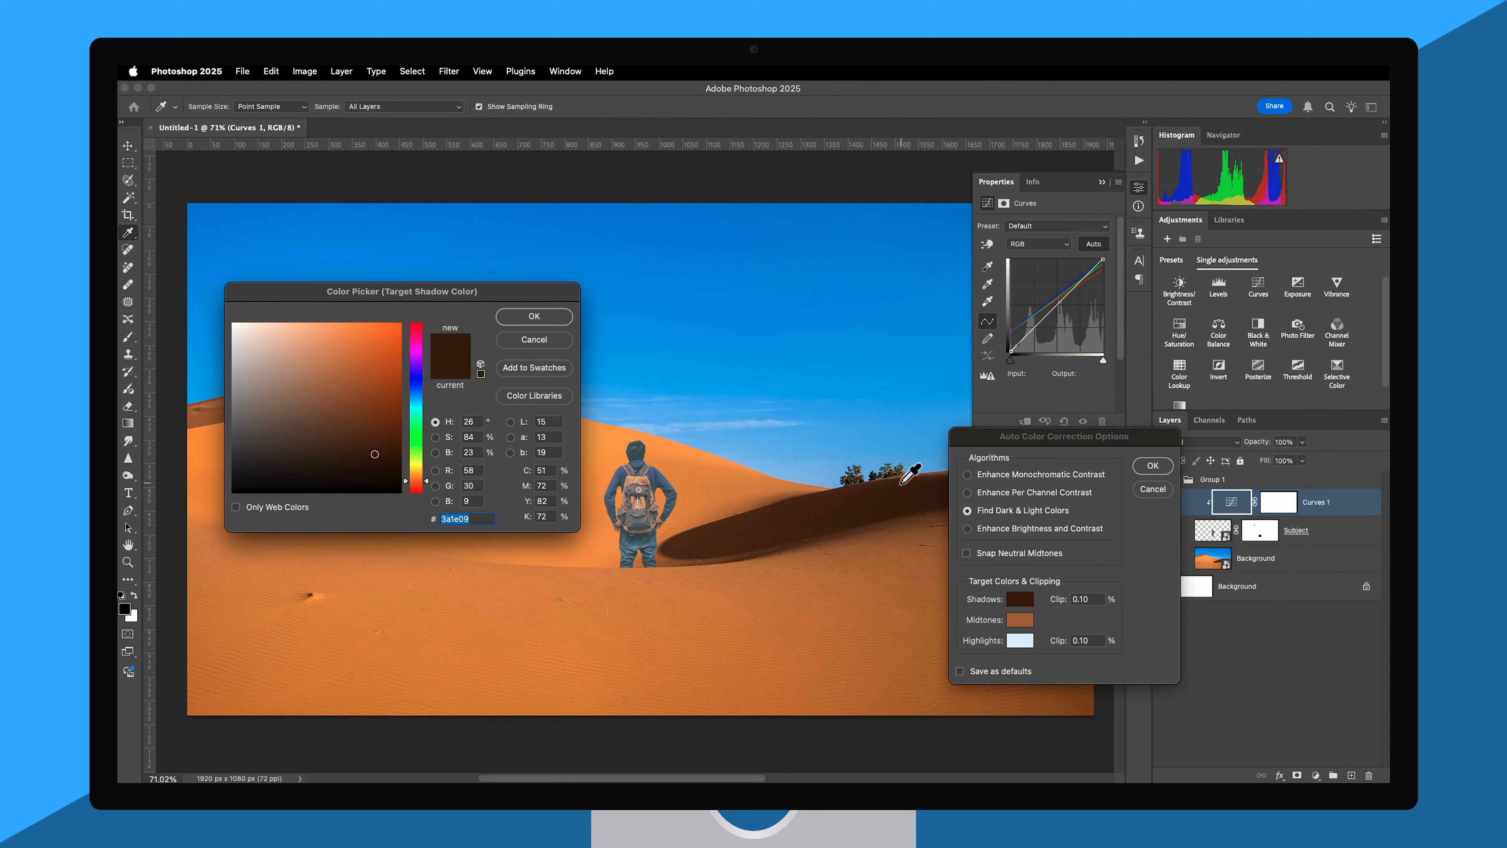
click(929, 501)
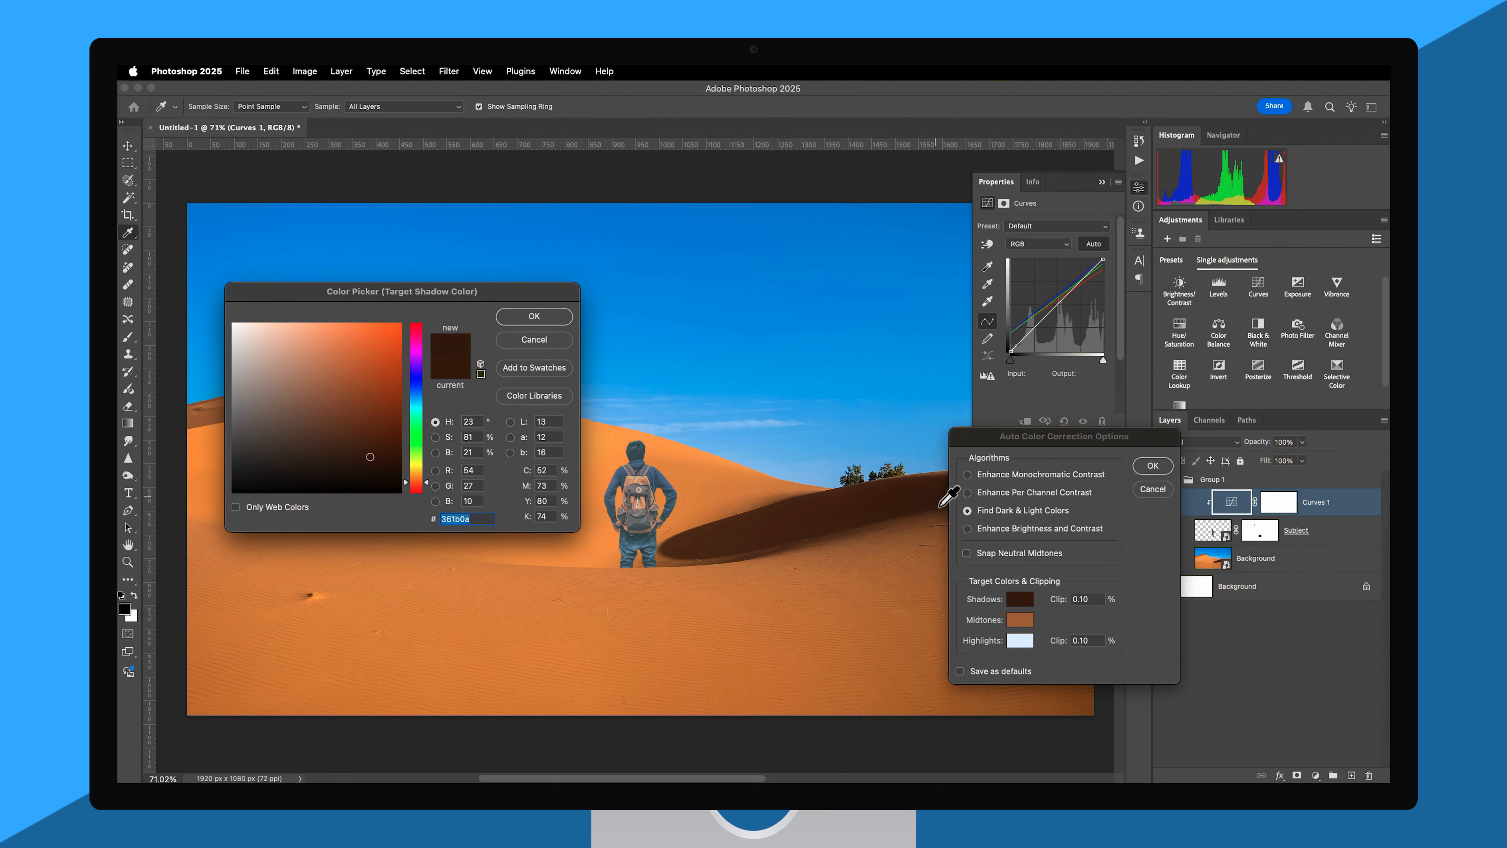
click(860, 487)
click(538, 319)
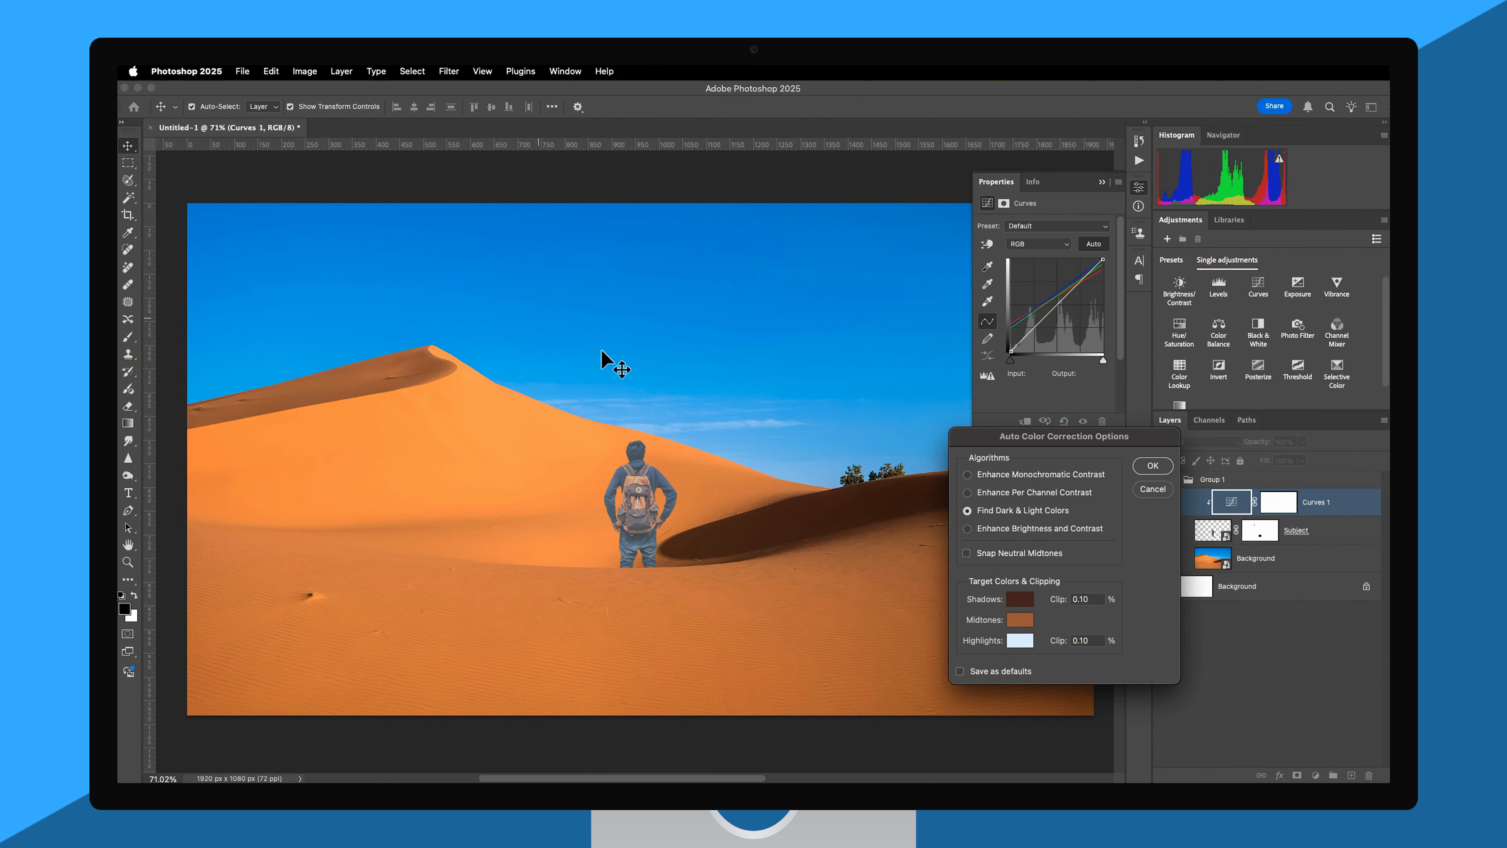
Step: Set the target midtone colour to a bright orange sampled from the sunlit face of the dune
click(1017, 621)
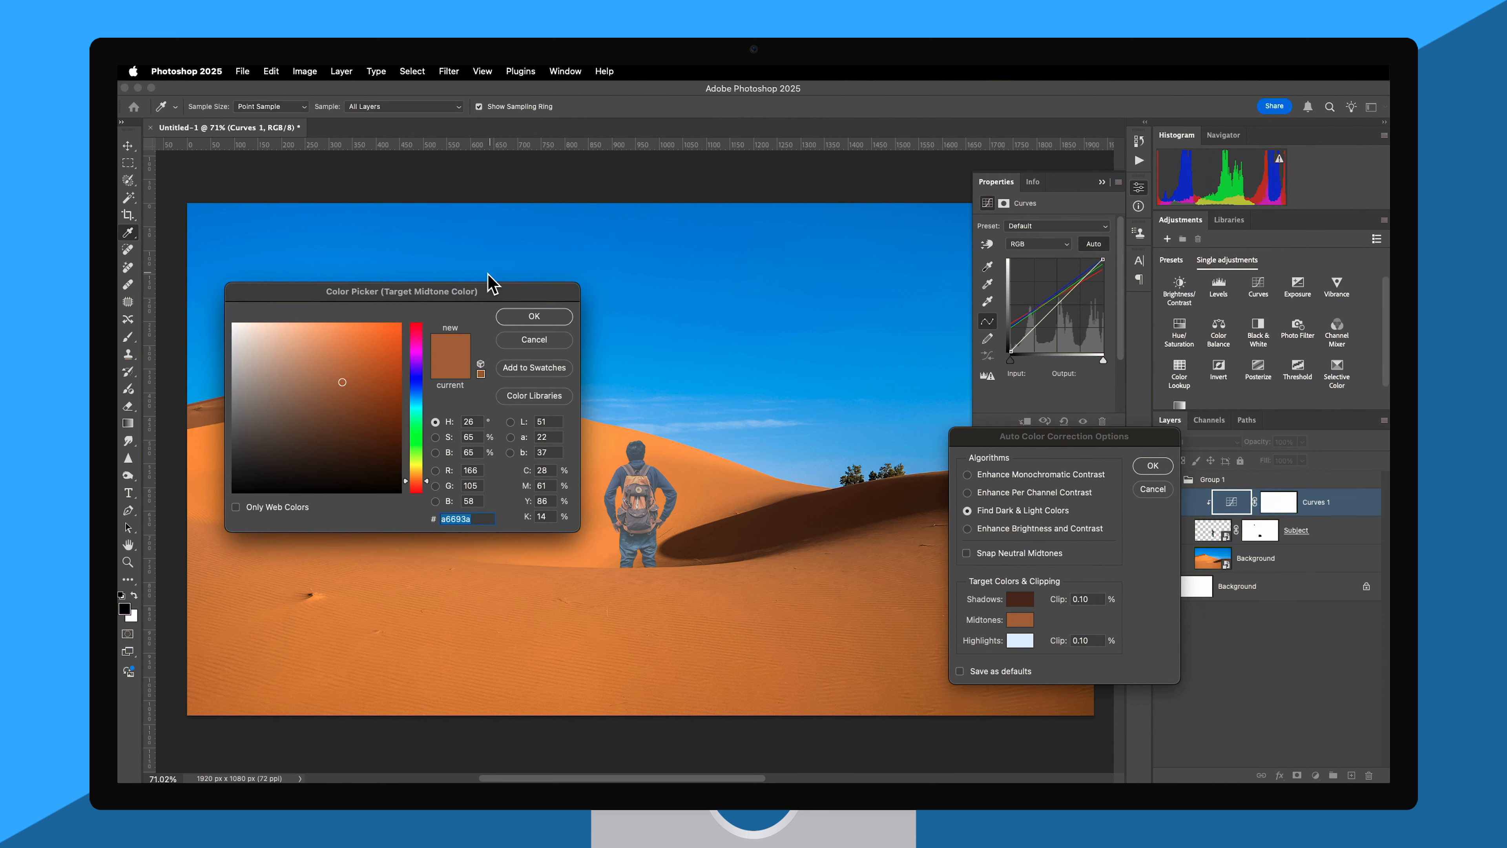
drag(490, 290, 818, 231)
click(463, 424)
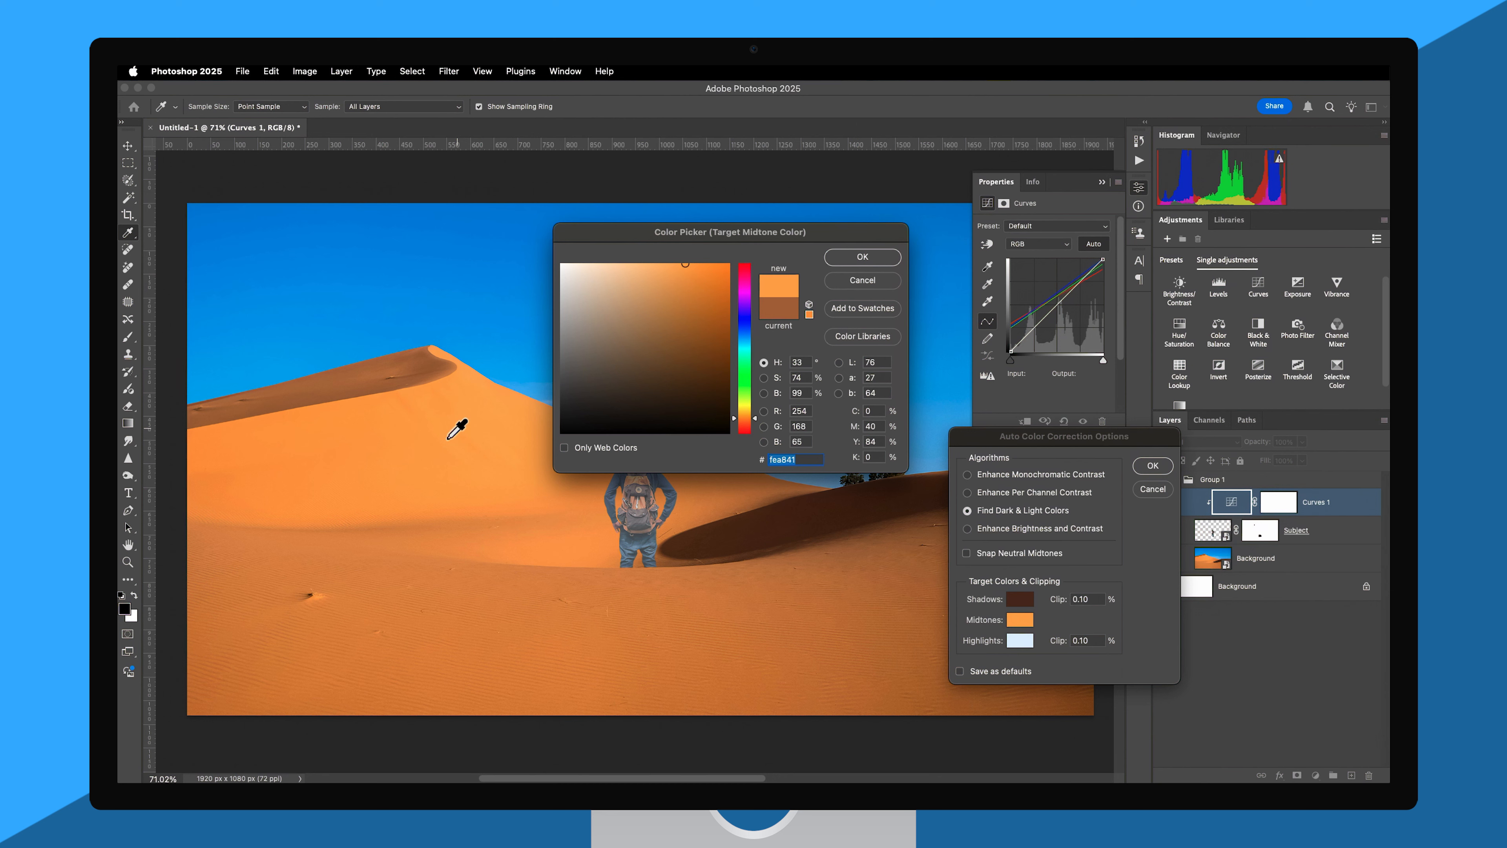
click(448, 438)
click(864, 258)
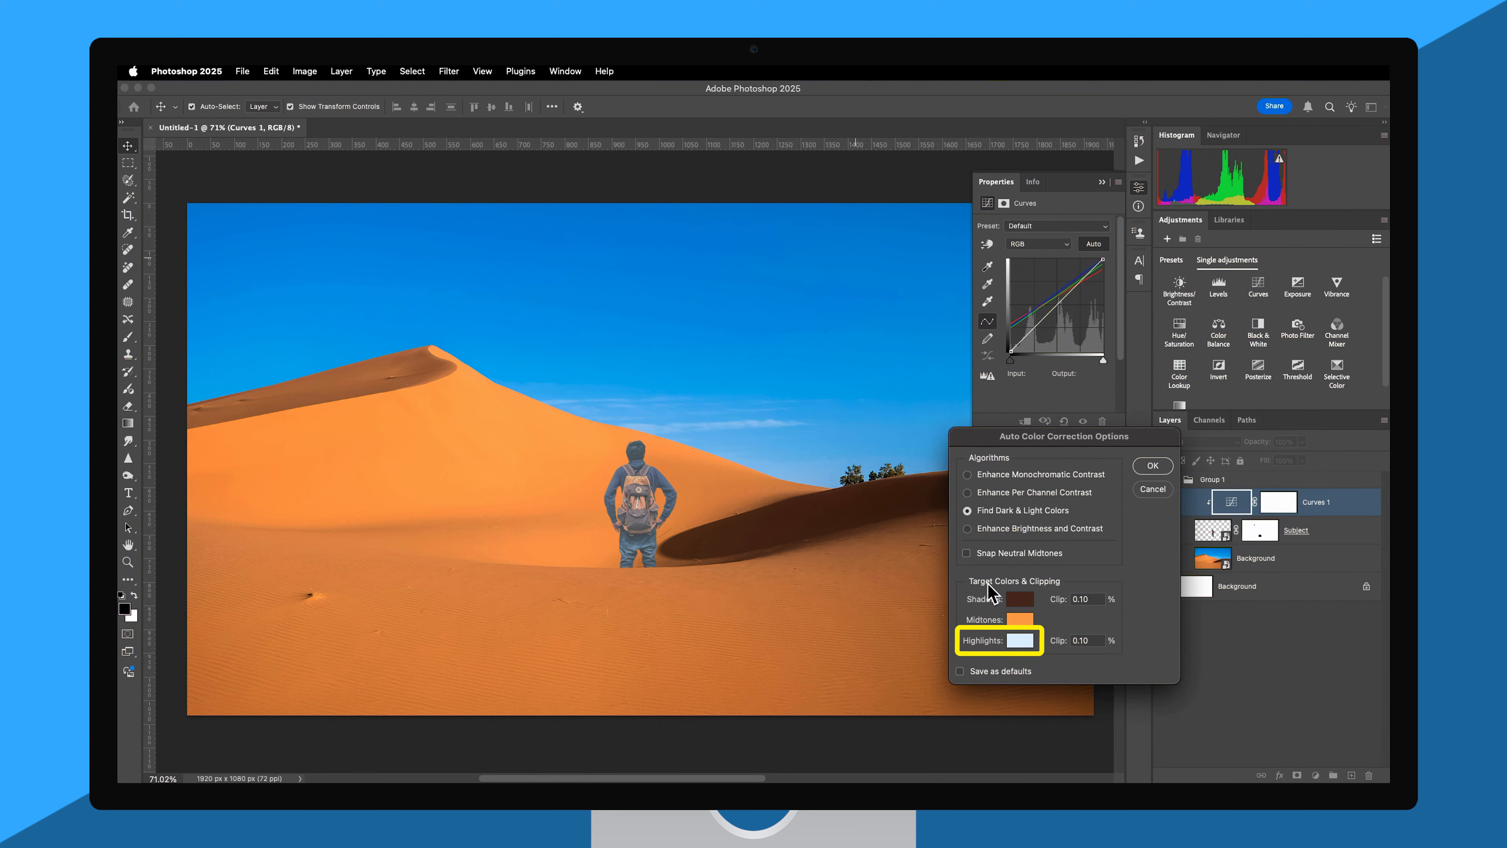
Step: Set the target highlight colour to a very pale blue and apply the color correction without saving the target colours as defaults
click(1020, 641)
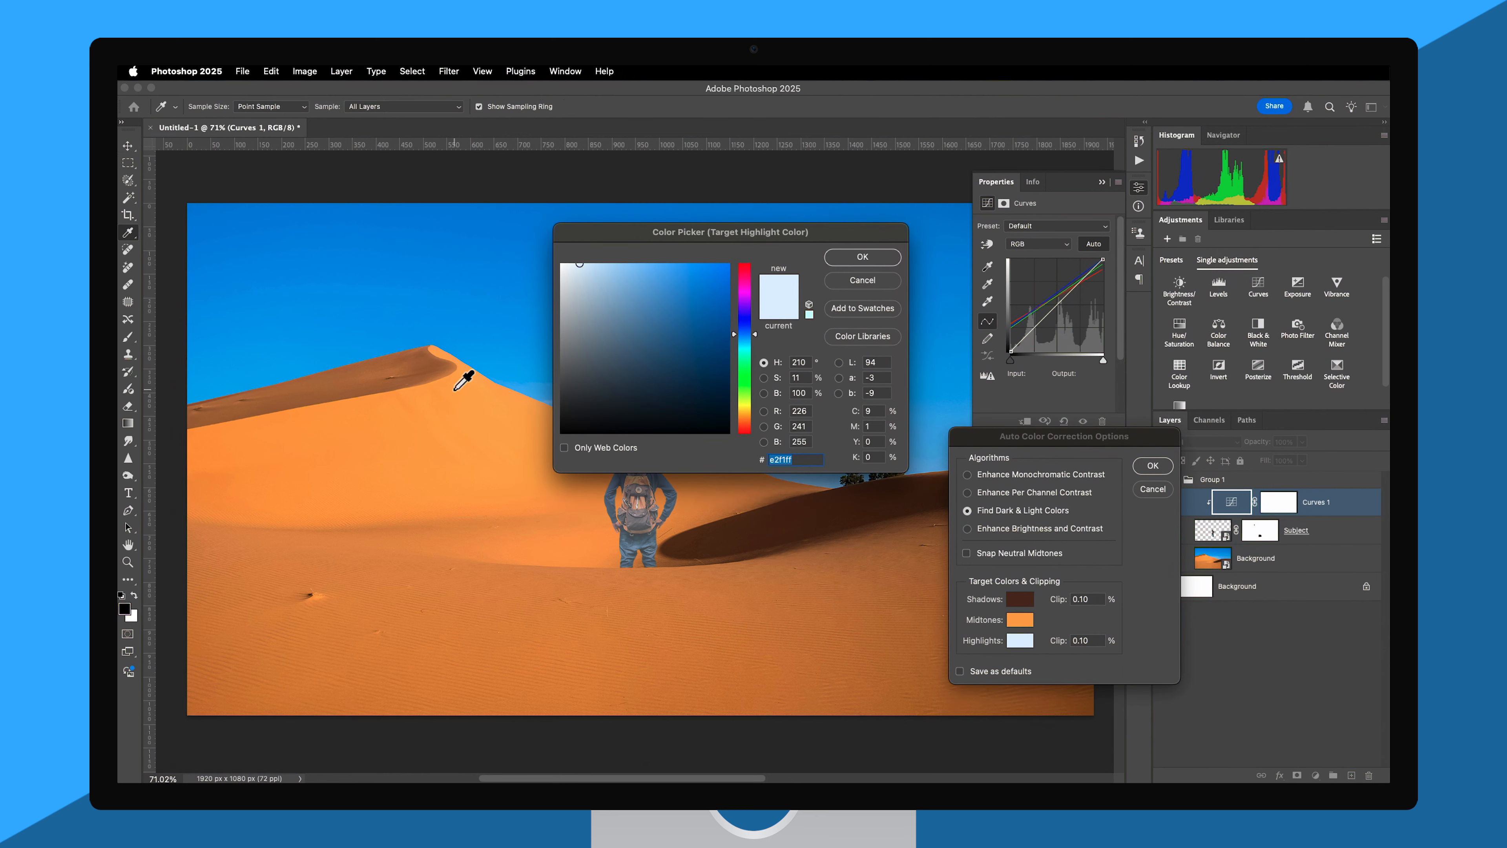
click(480, 359)
click(577, 263)
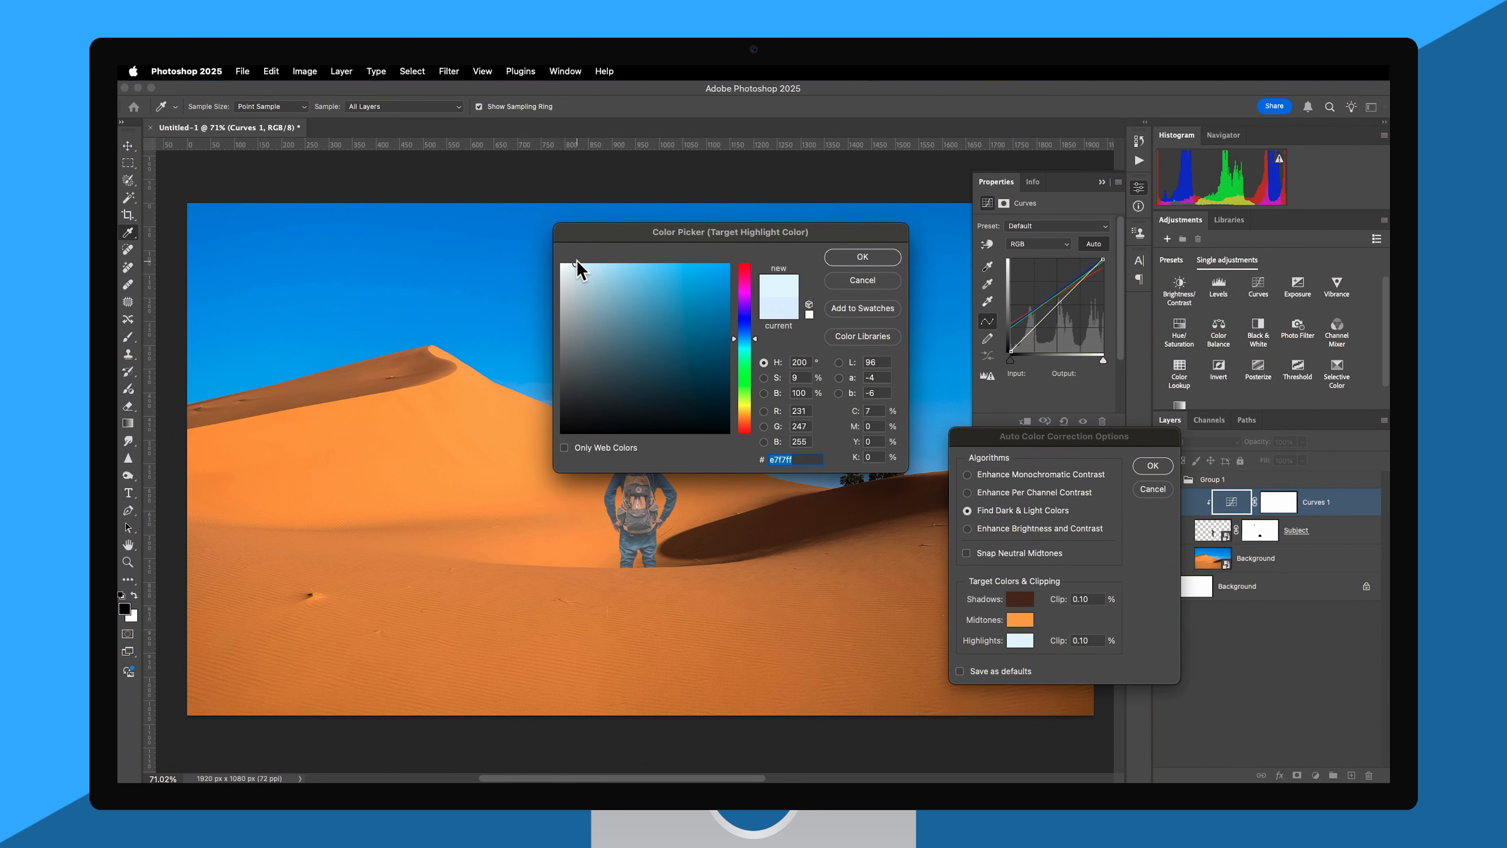
drag(576, 263, 560, 294)
mouse_move(588, 232)
mouse_down()
mouse_move(760, 207)
mouse_move(757, 241)
mouse_up()
click(657, 324)
click(1014, 233)
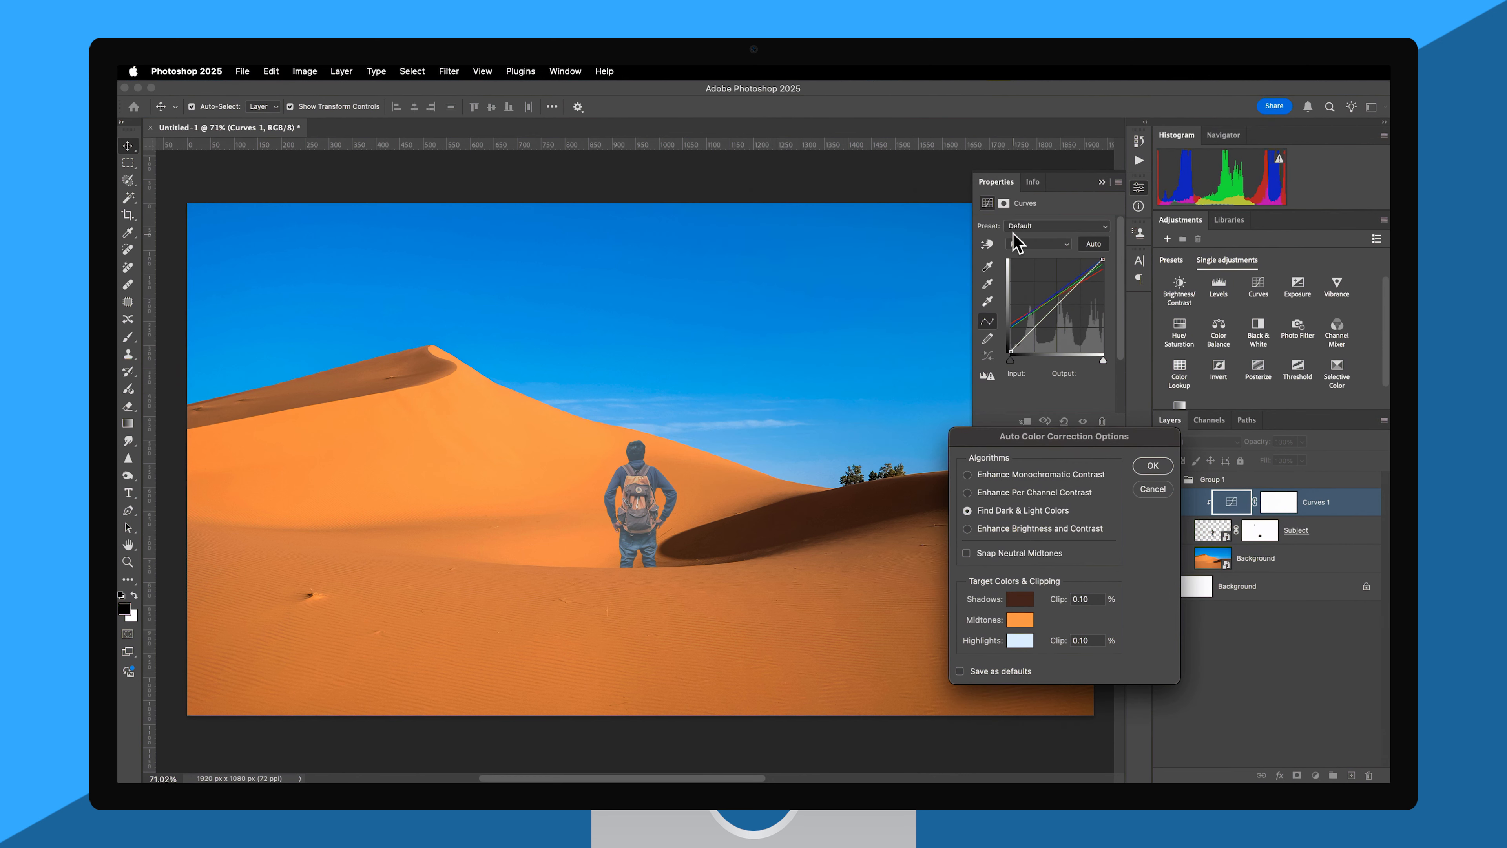
click(1140, 465)
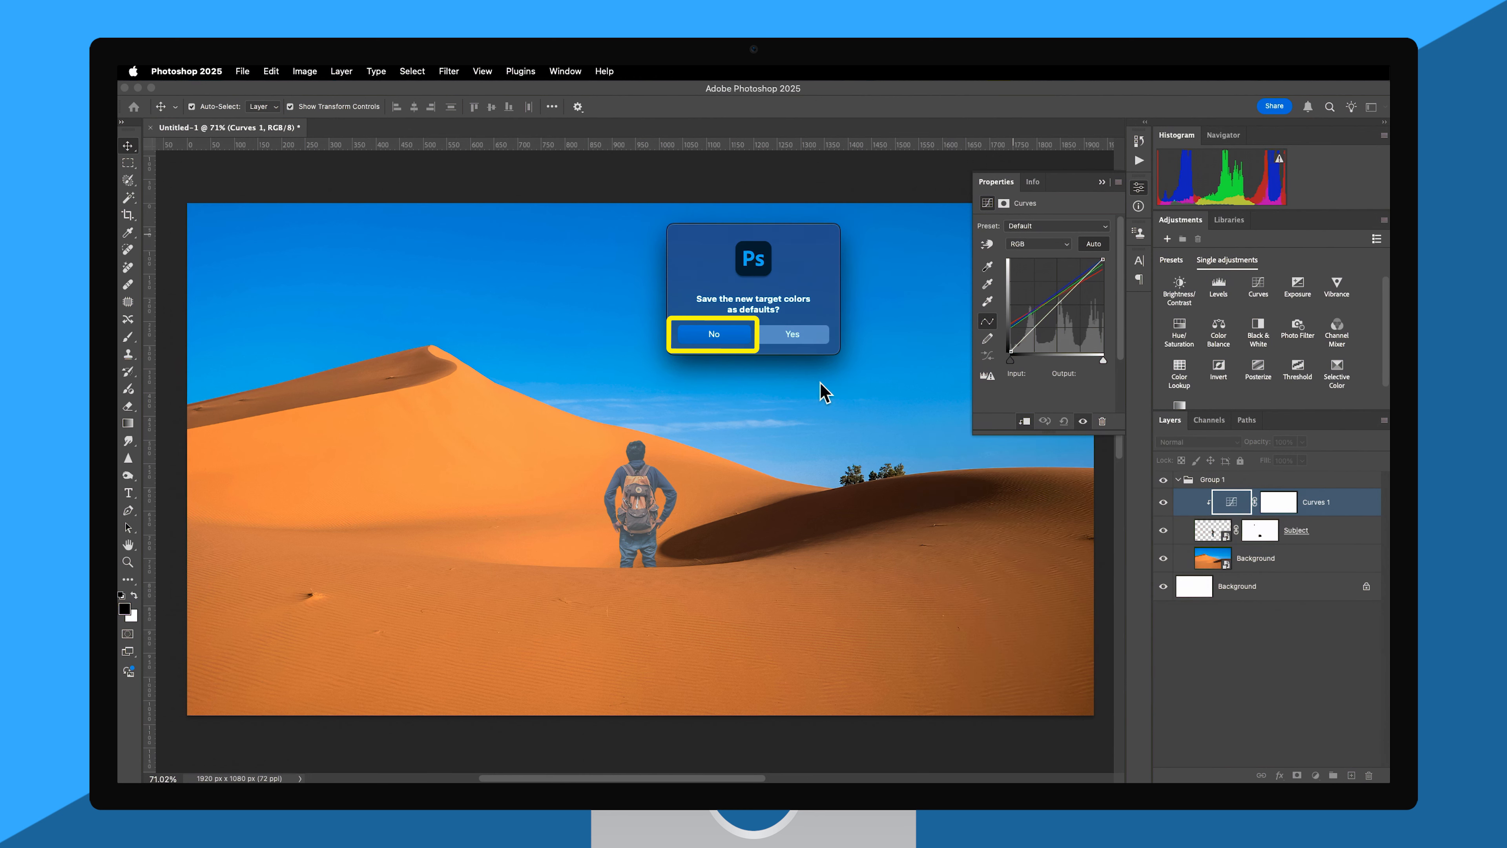
click(722, 338)
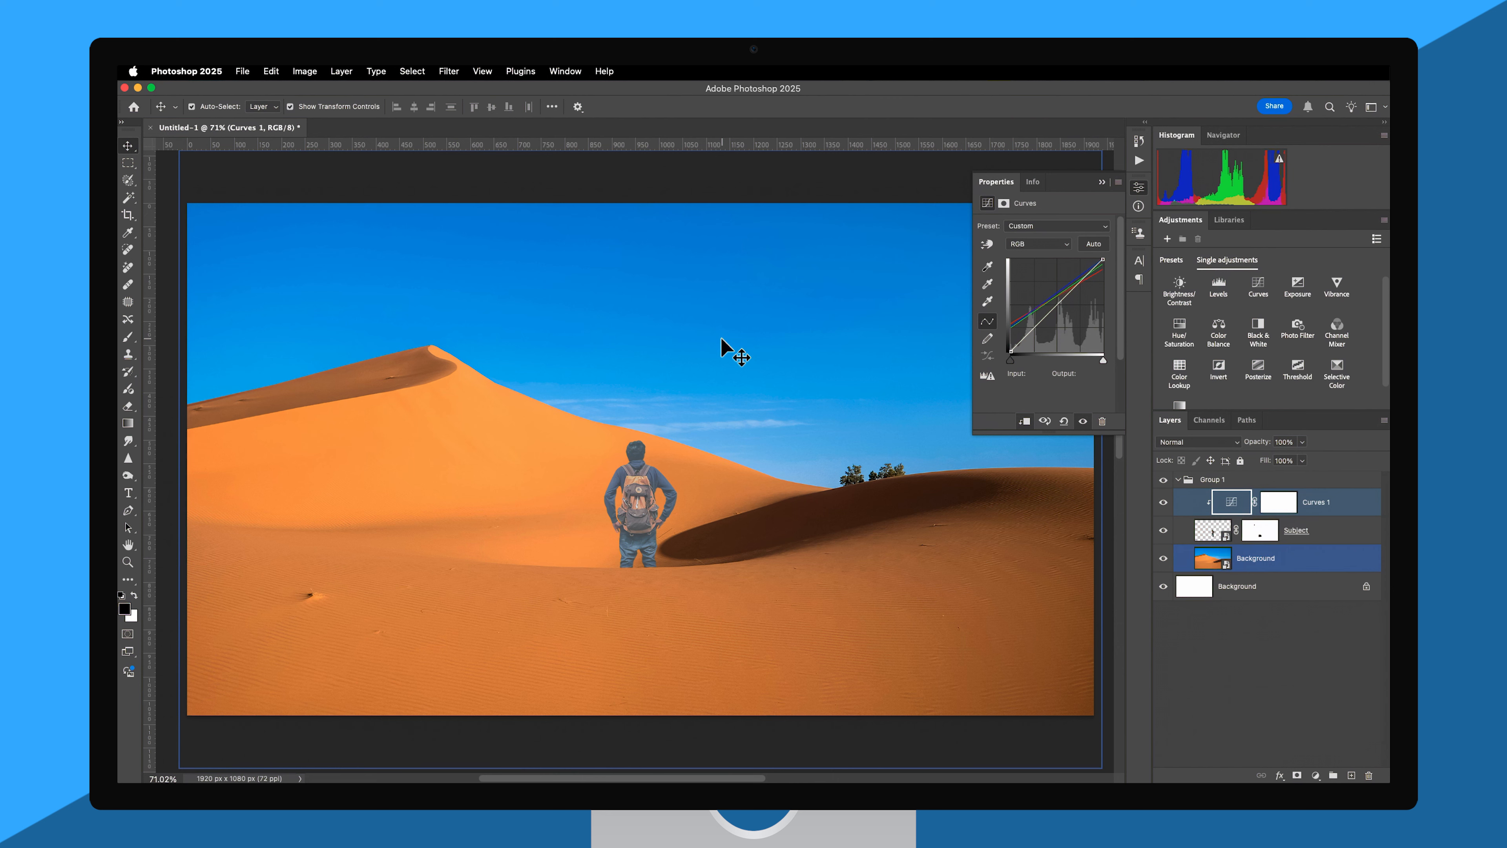
Step: Add a Brightness/Contrast adjustment layer above the Curves layer and clip it to the Subject with a clipping mask
click(1317, 775)
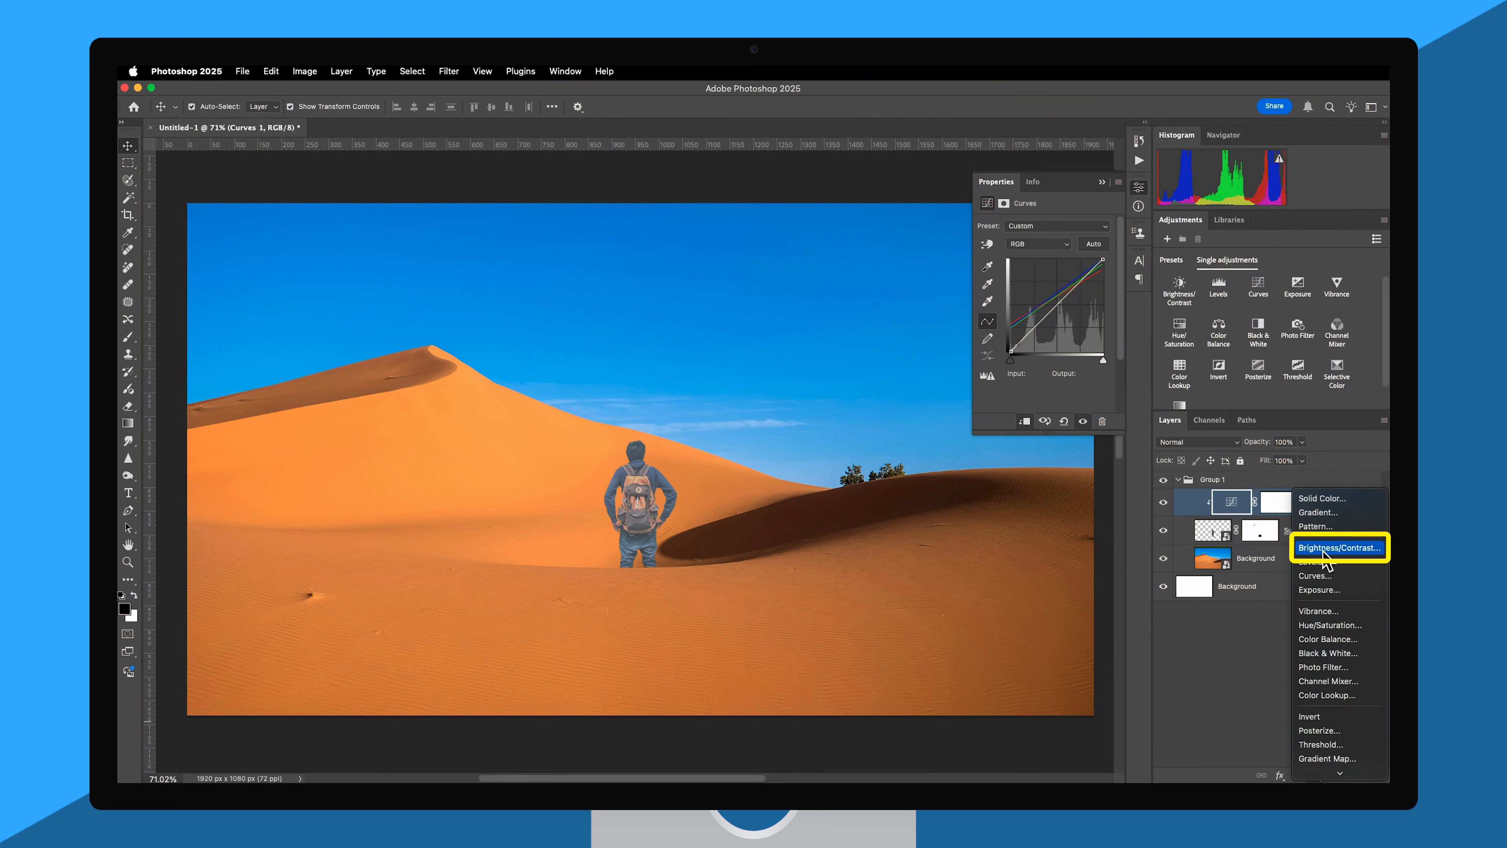
click(1351, 553)
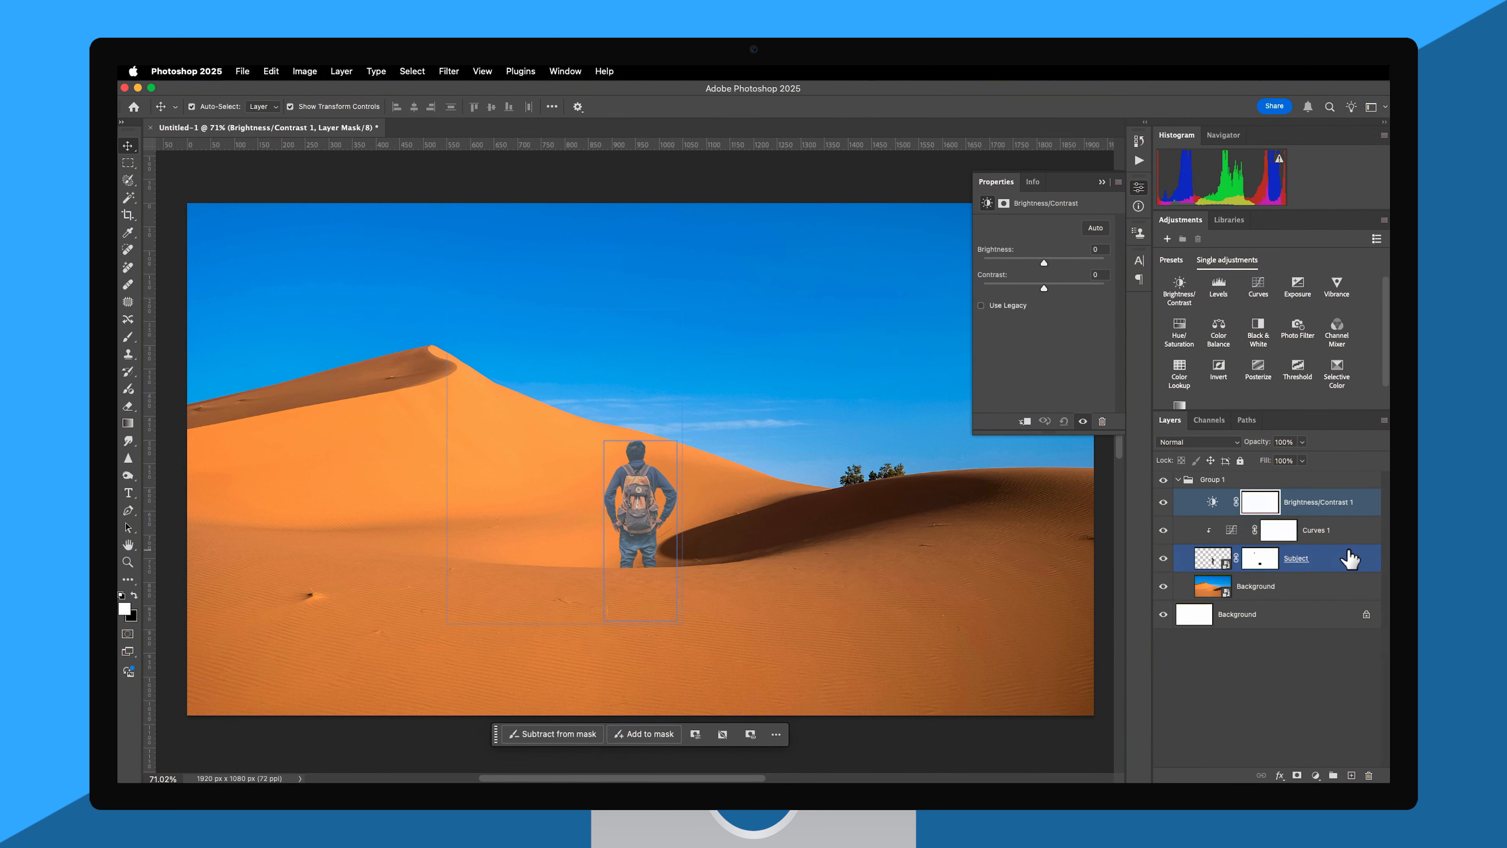
right_click(1324, 503)
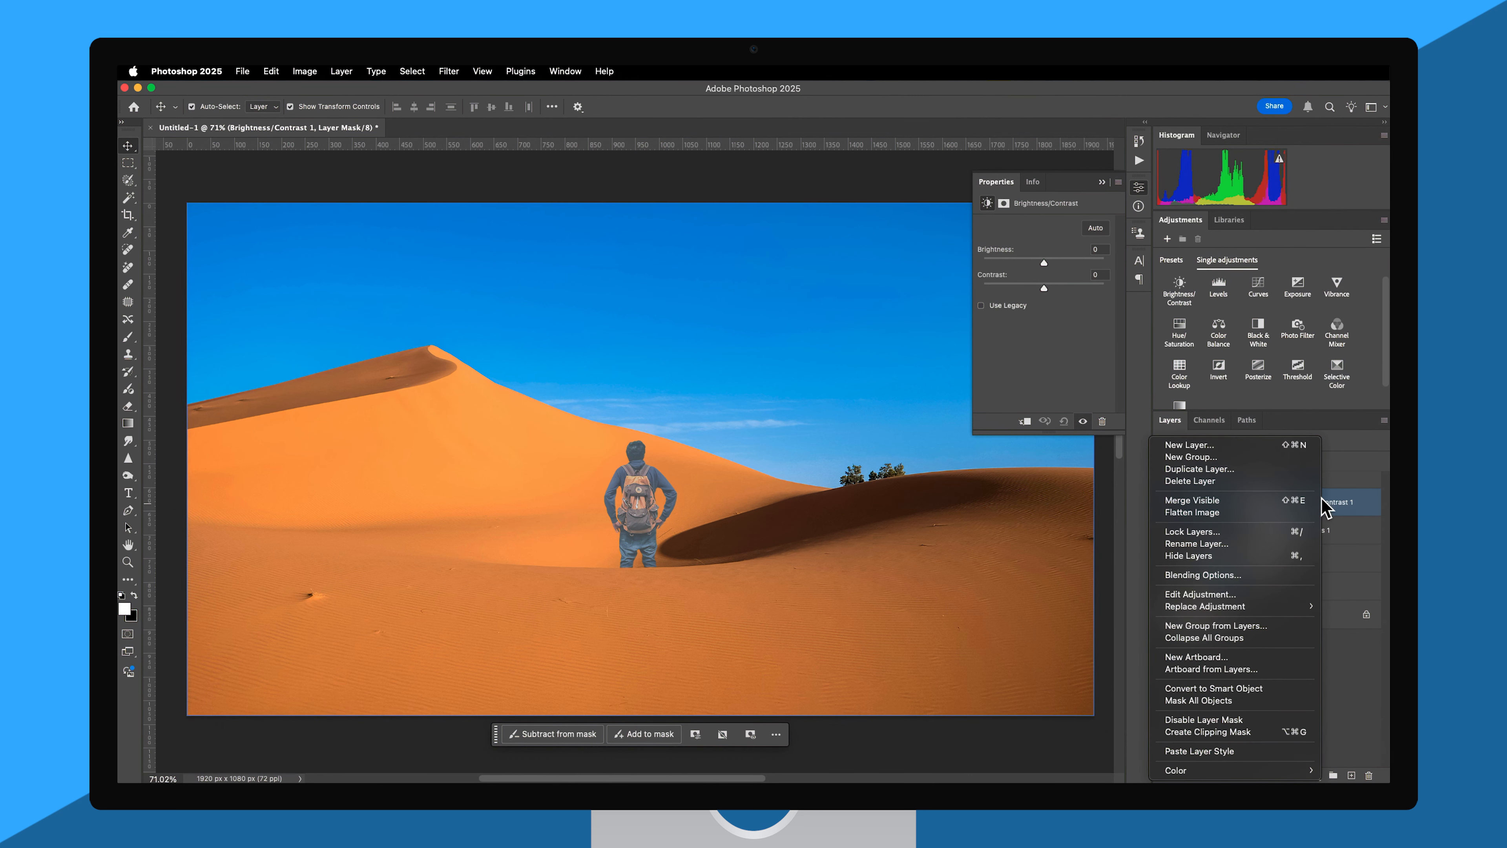
click(1271, 736)
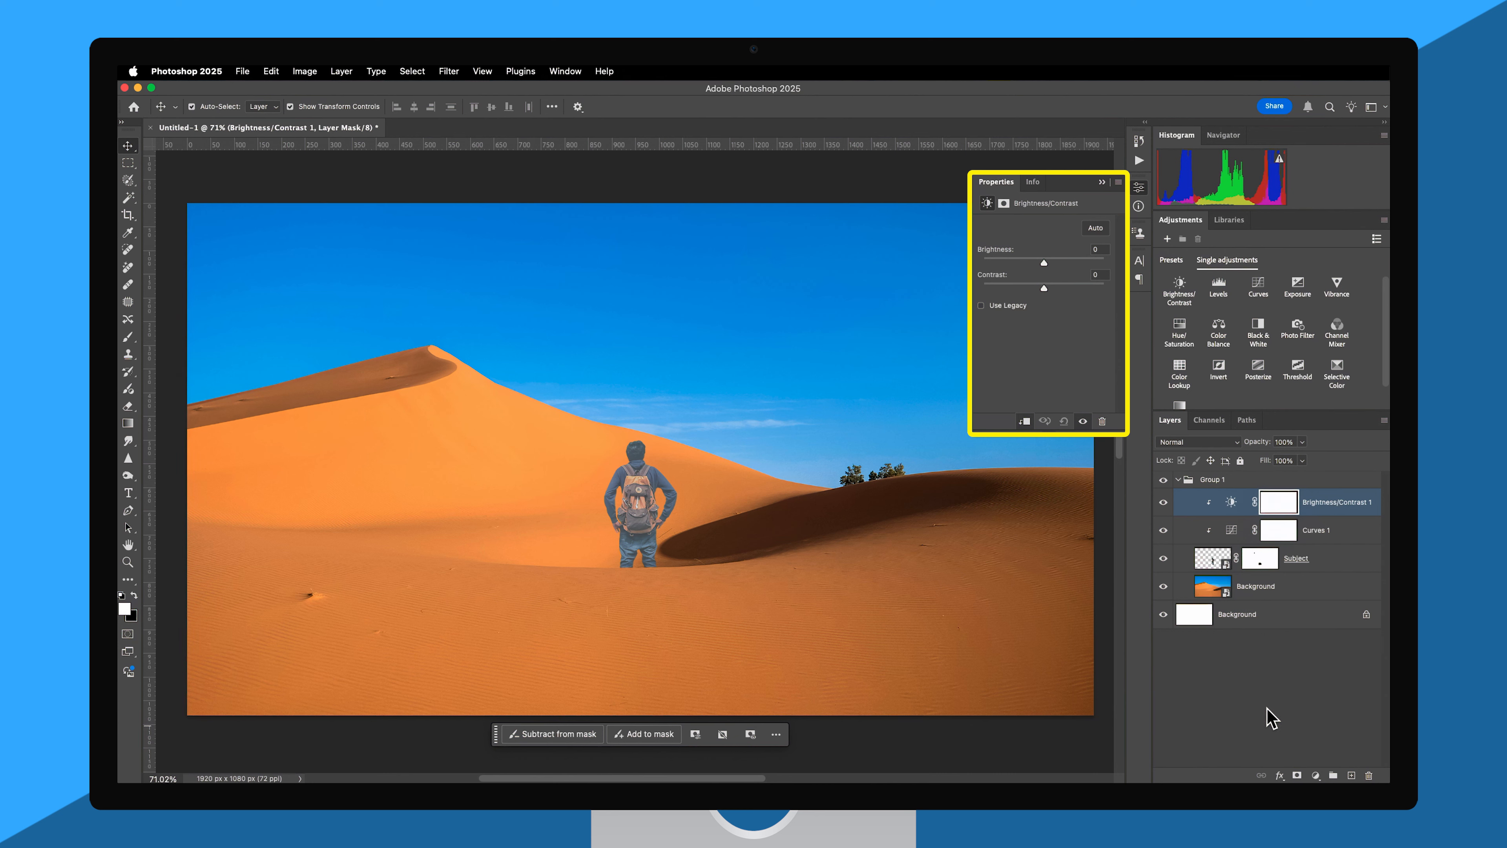
Step: Set the clipped Brightness/Contrast adjustment to brightness -27 and contrast 85, and collapse its properties
mouse_move(1044, 263)
mouse_down()
mouse_move(1108, 289)
mouse_move(1033, 263)
mouse_up()
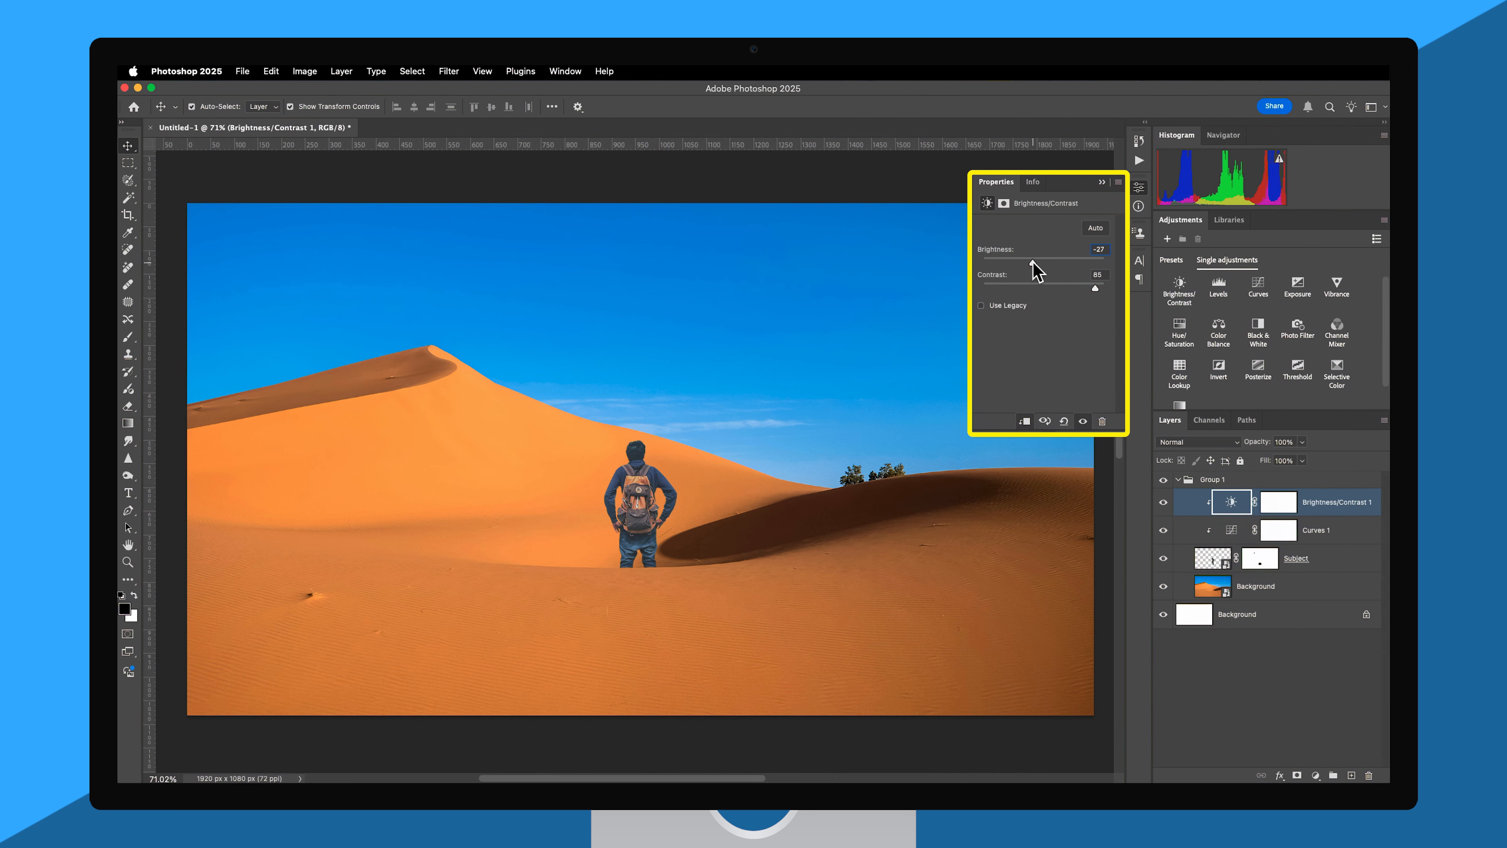
click(1102, 182)
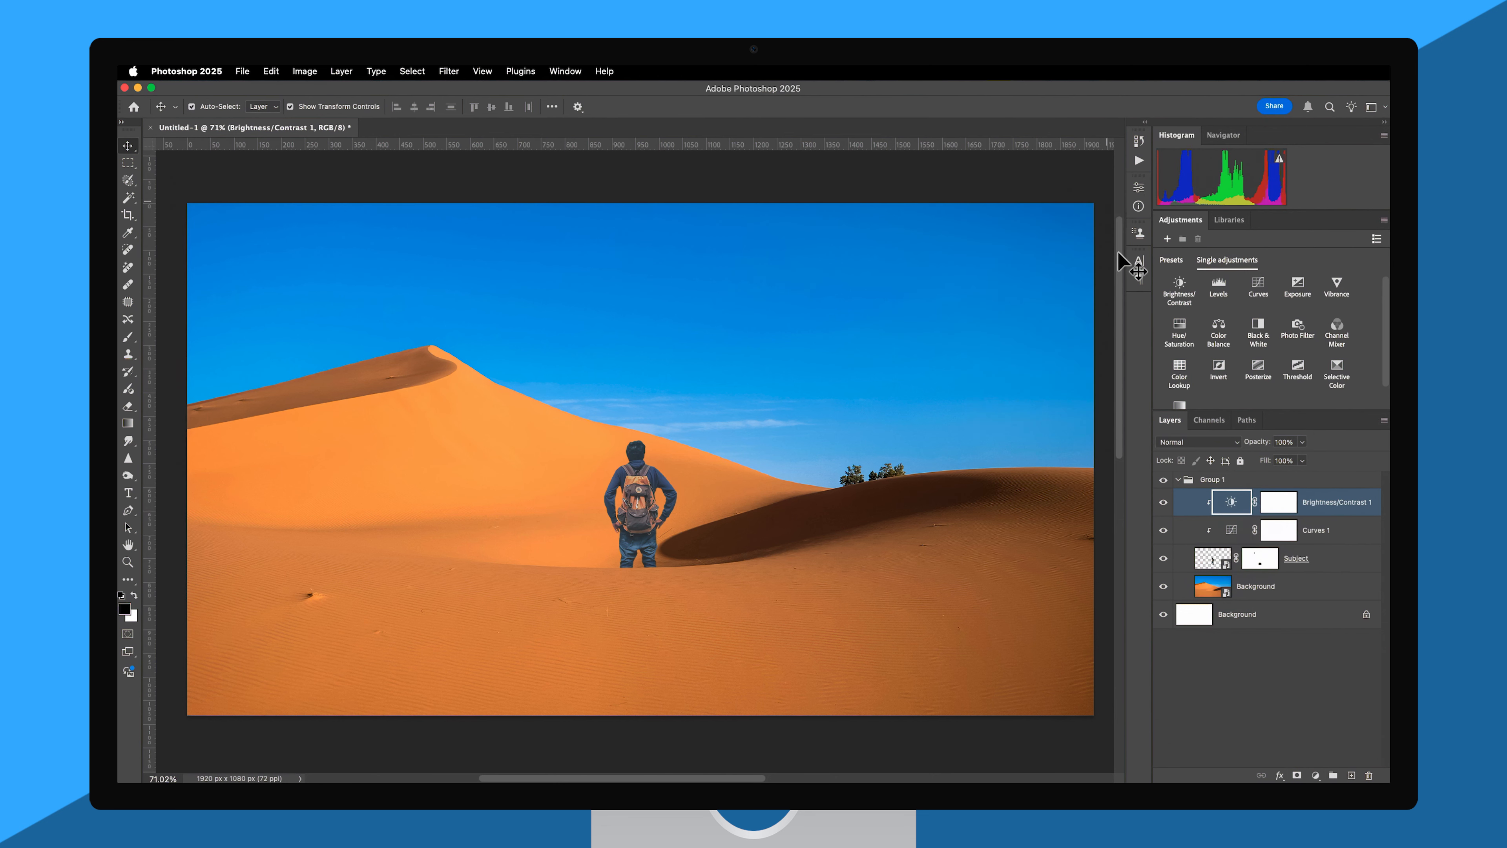